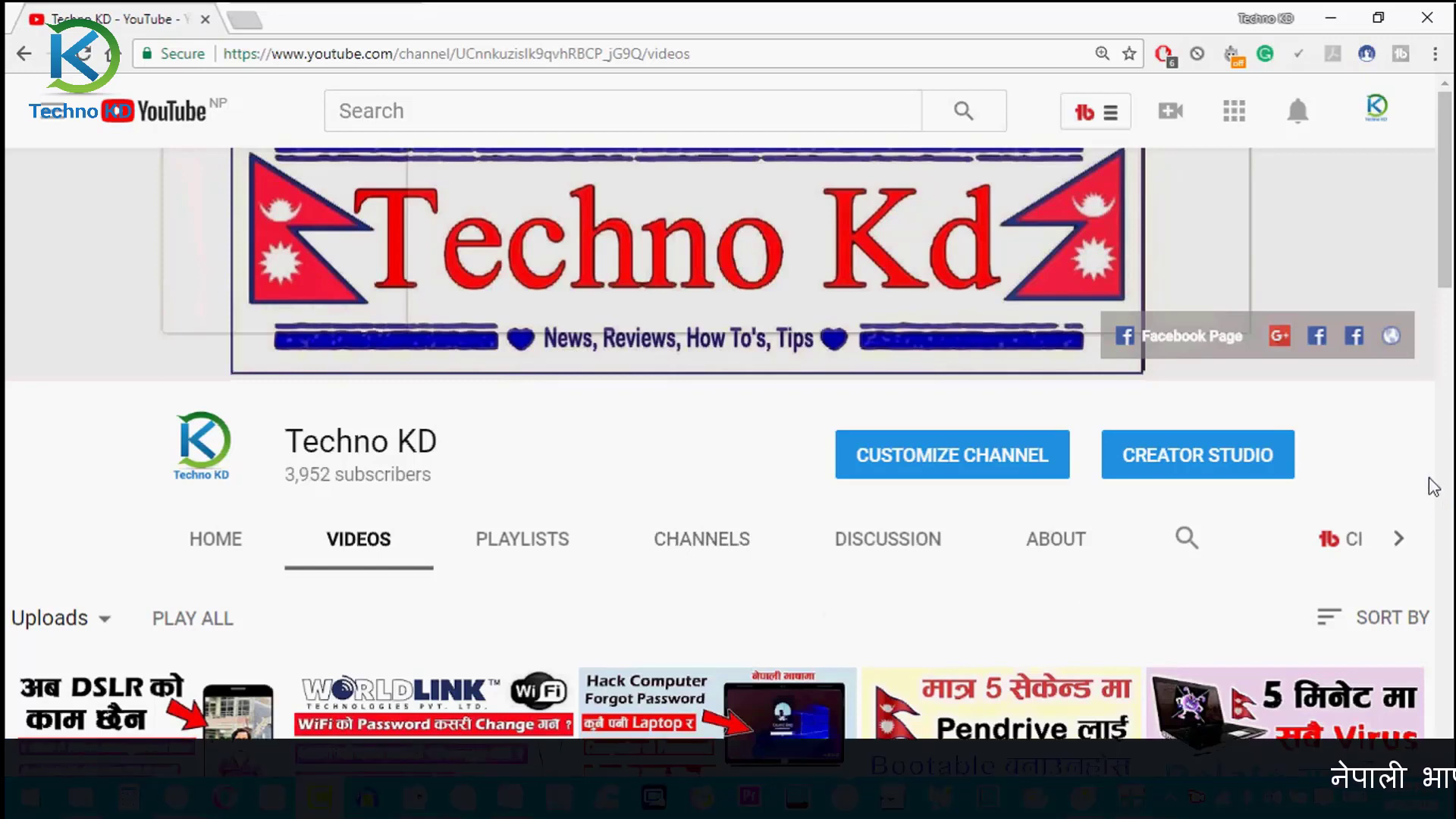
Step: Scroll down through the Techno KD channel's Videos page
{"action": "scroll", "coordinate": [1433, 487], "scroll_direction": "down", "scroll_amount": 2}
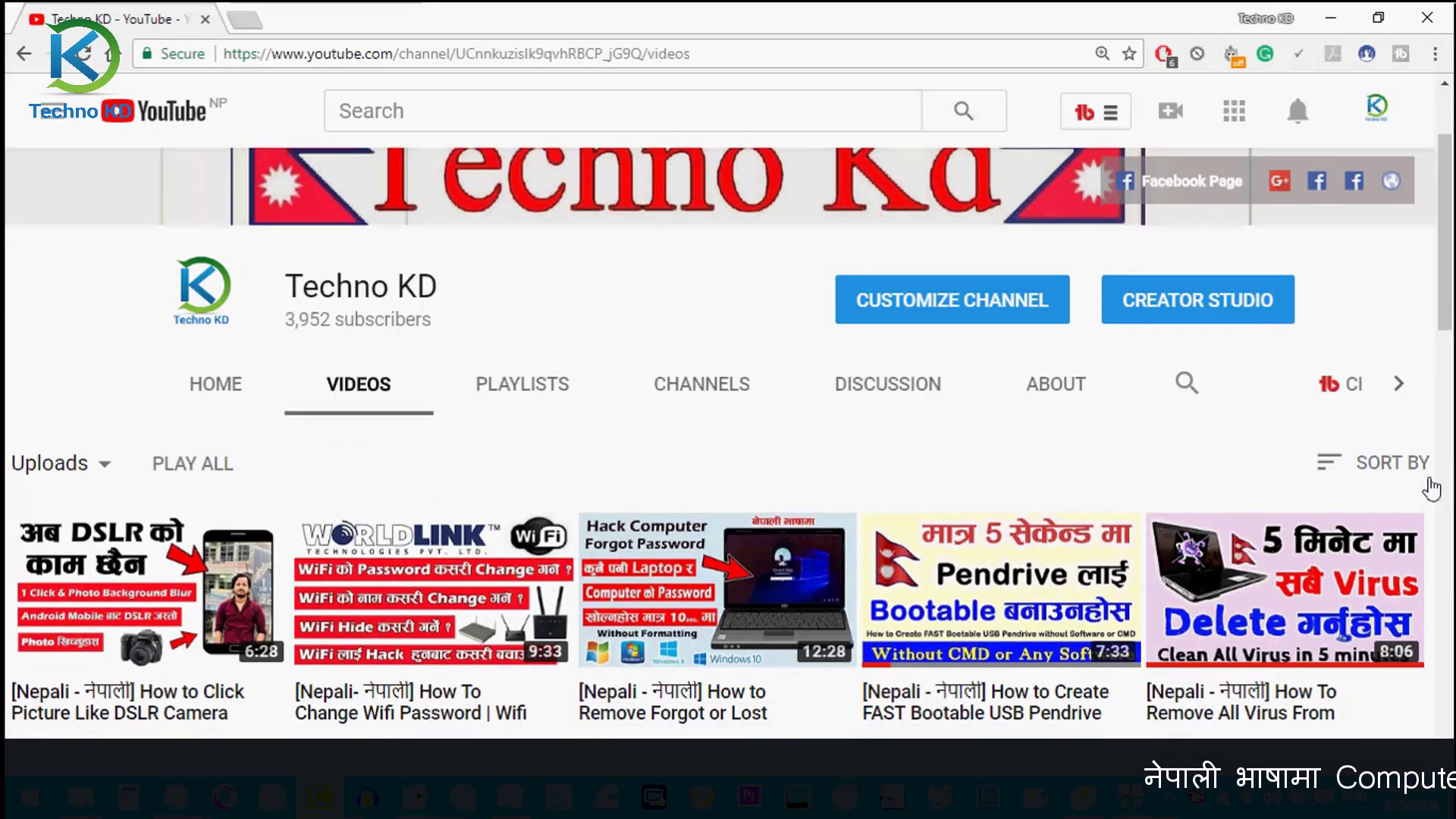
{"action": "scroll", "coordinate": [1433, 488], "scroll_direction": "down", "scroll_amount": 2}
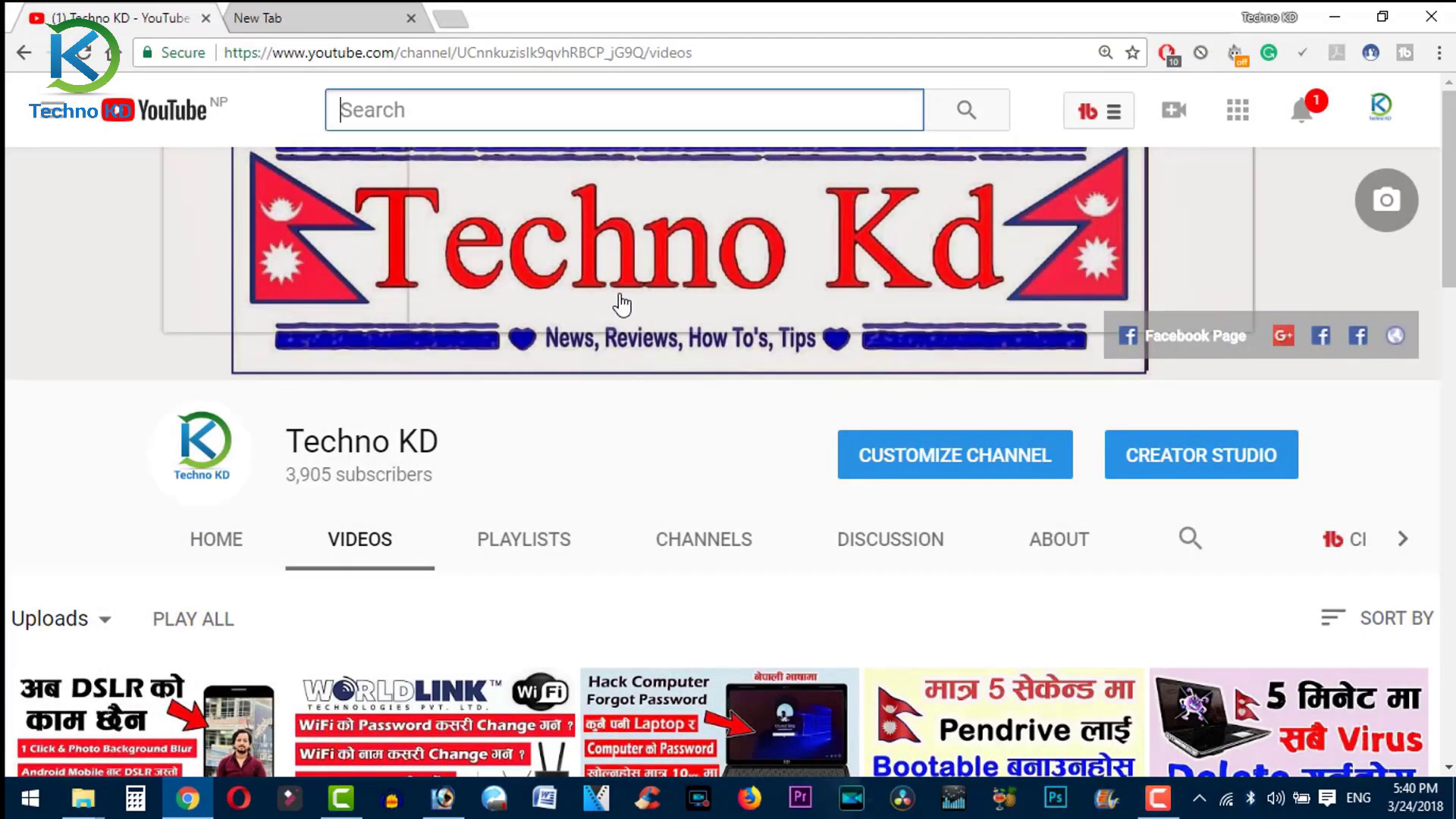
Step: Load hipdf.com in the empty second browser tab
{"action": "left_click", "coordinate": [346, 12]}
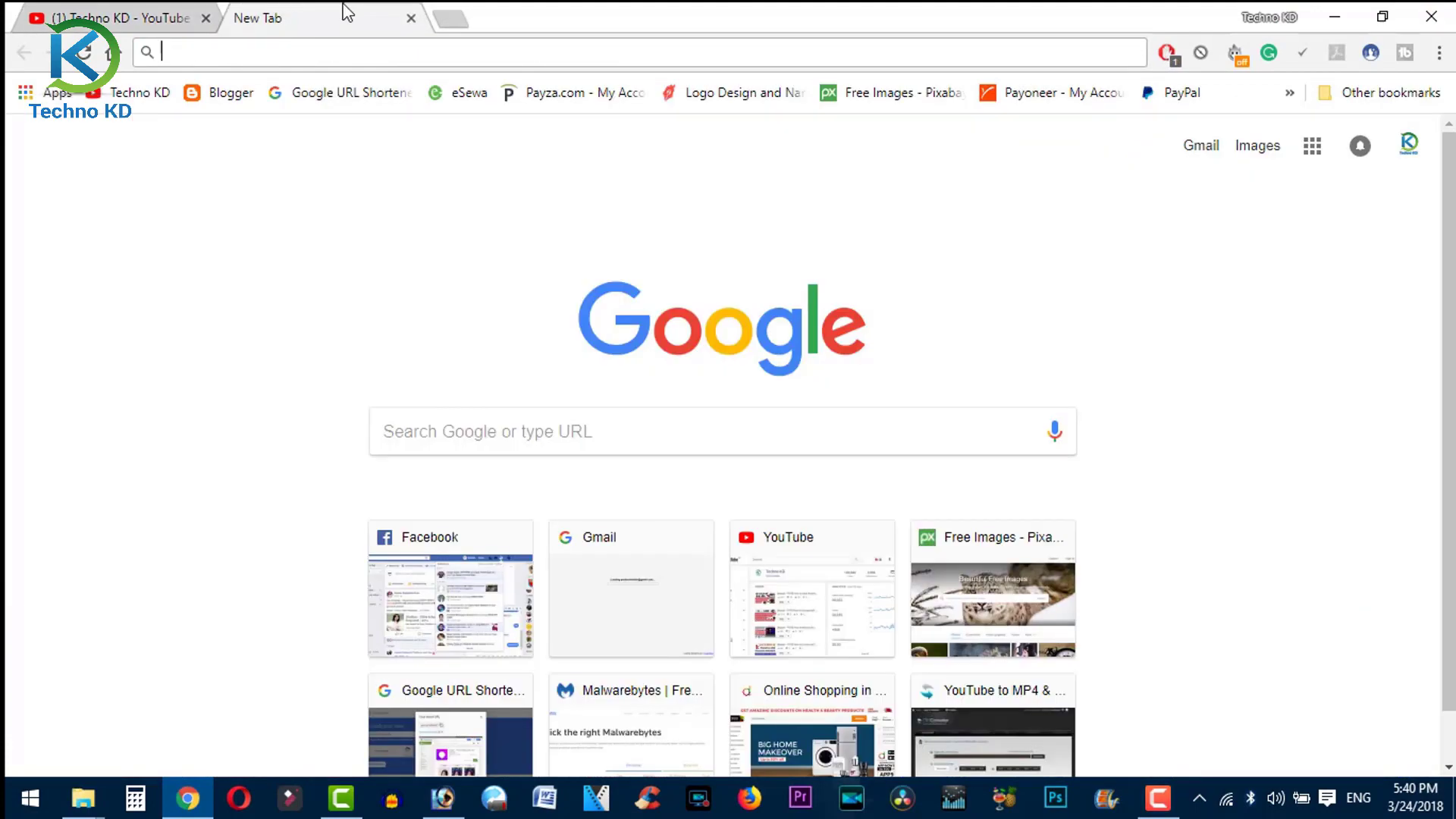
{"action": "type", "text": "hip"}
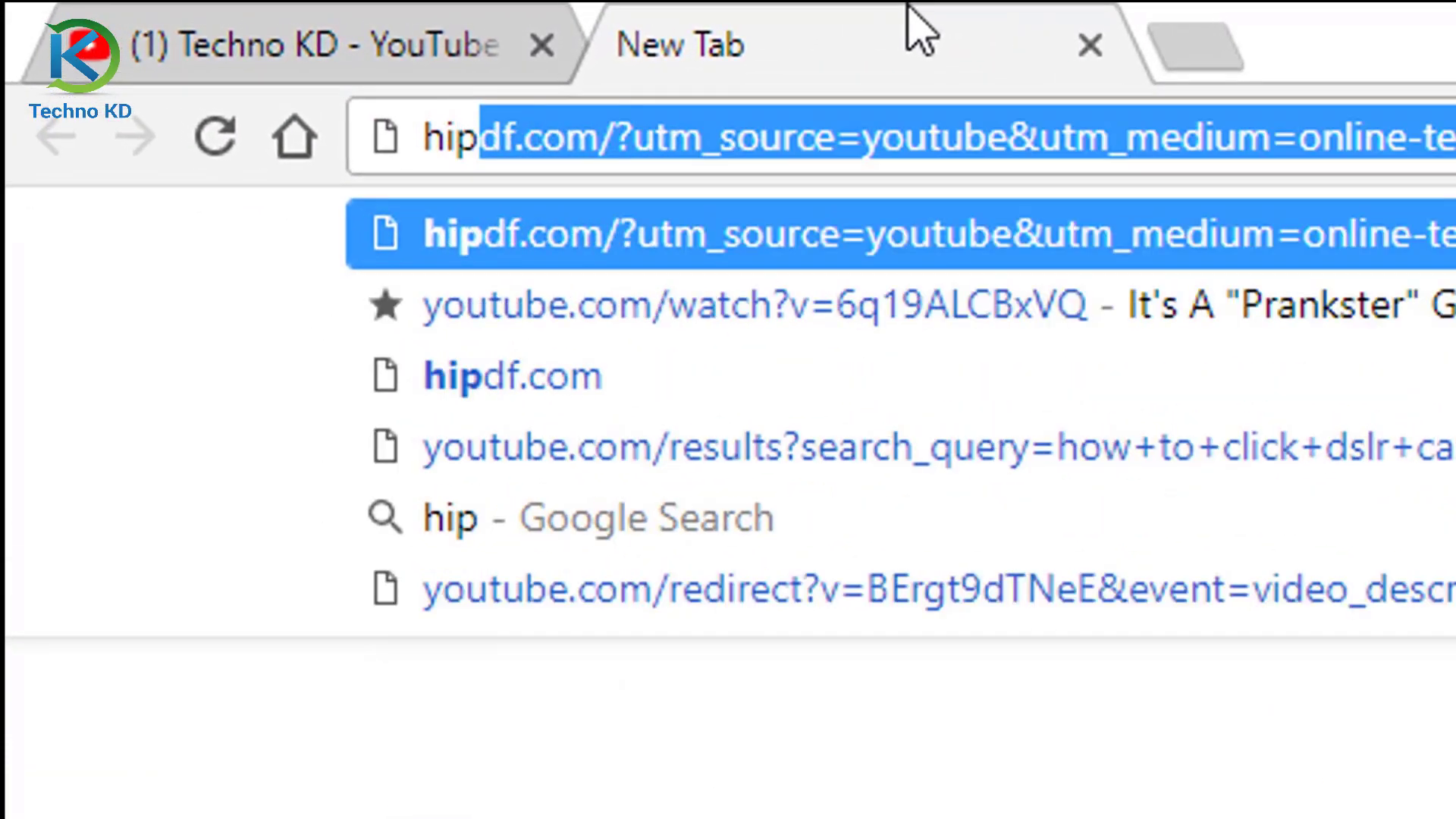
{"action": "key", "text": "BackSpace"}
{"action": "type", "text": "df"}
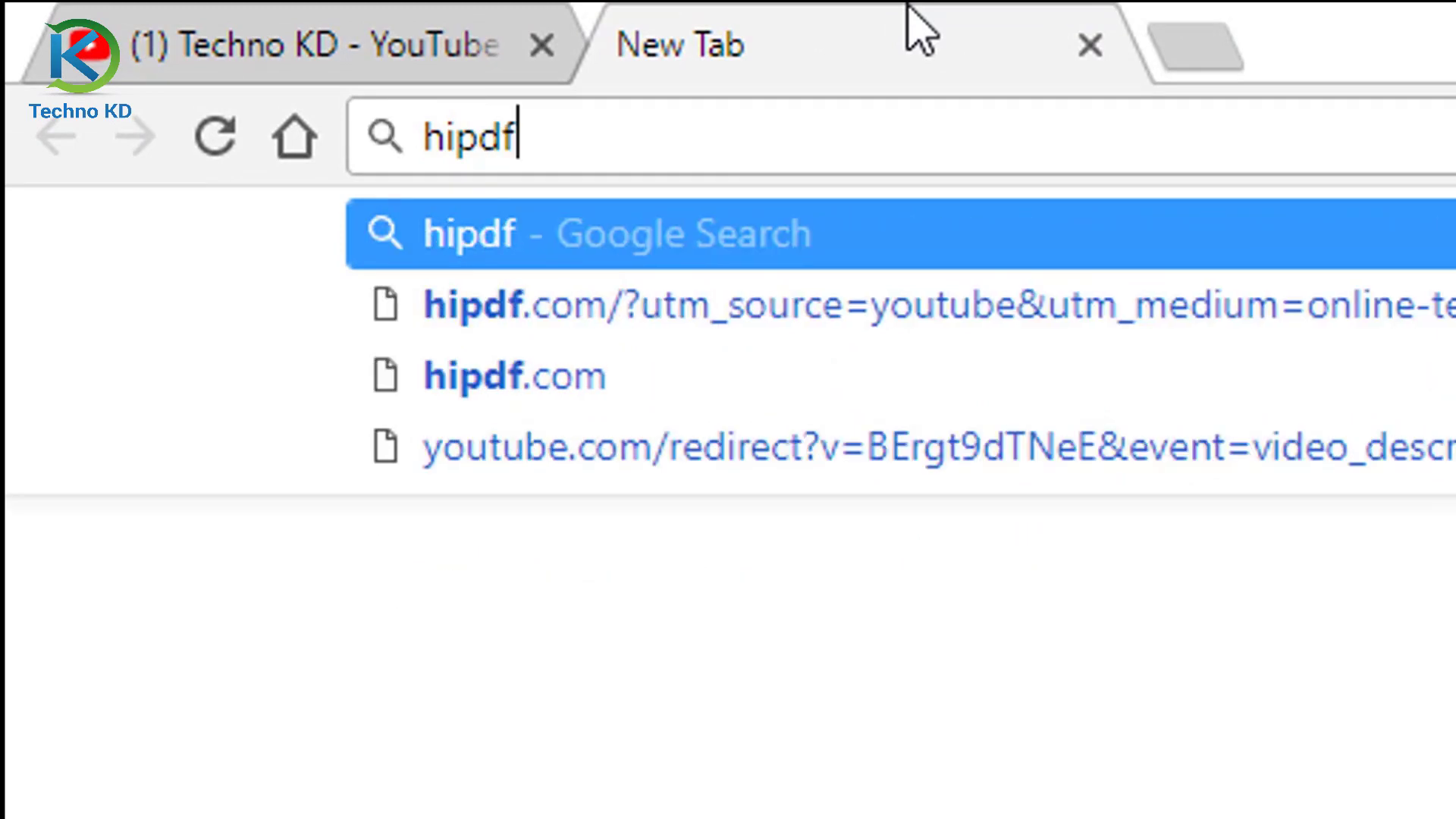
{"action": "type", "text": ".com"}
{"action": "key", "text": "Return"}
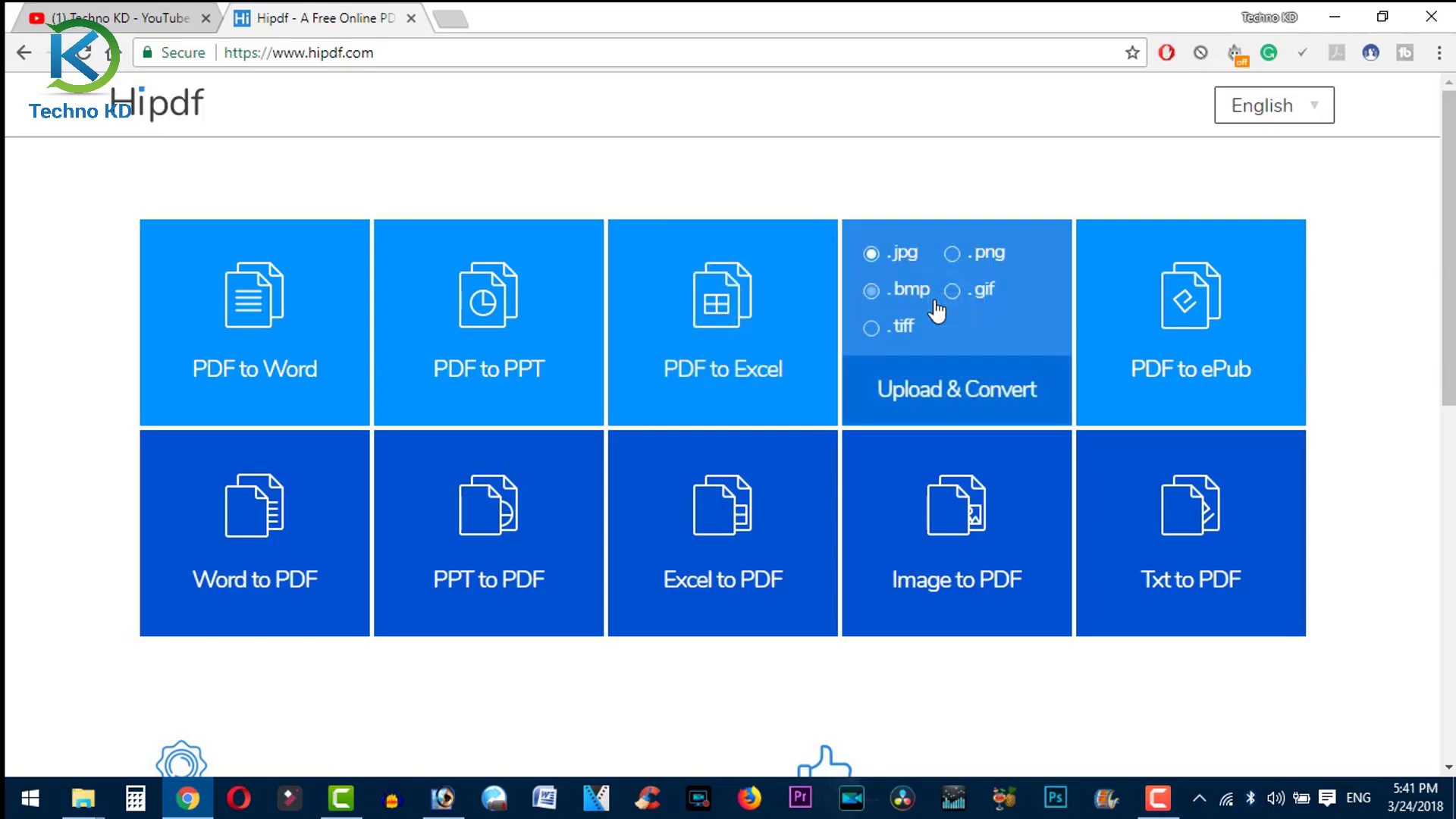
{"action": "mouse_move", "coordinate": [957, 321]}
{"action": "scroll", "coordinate": [10, 569], "scroll_direction": "down", "scroll_amount": 1}
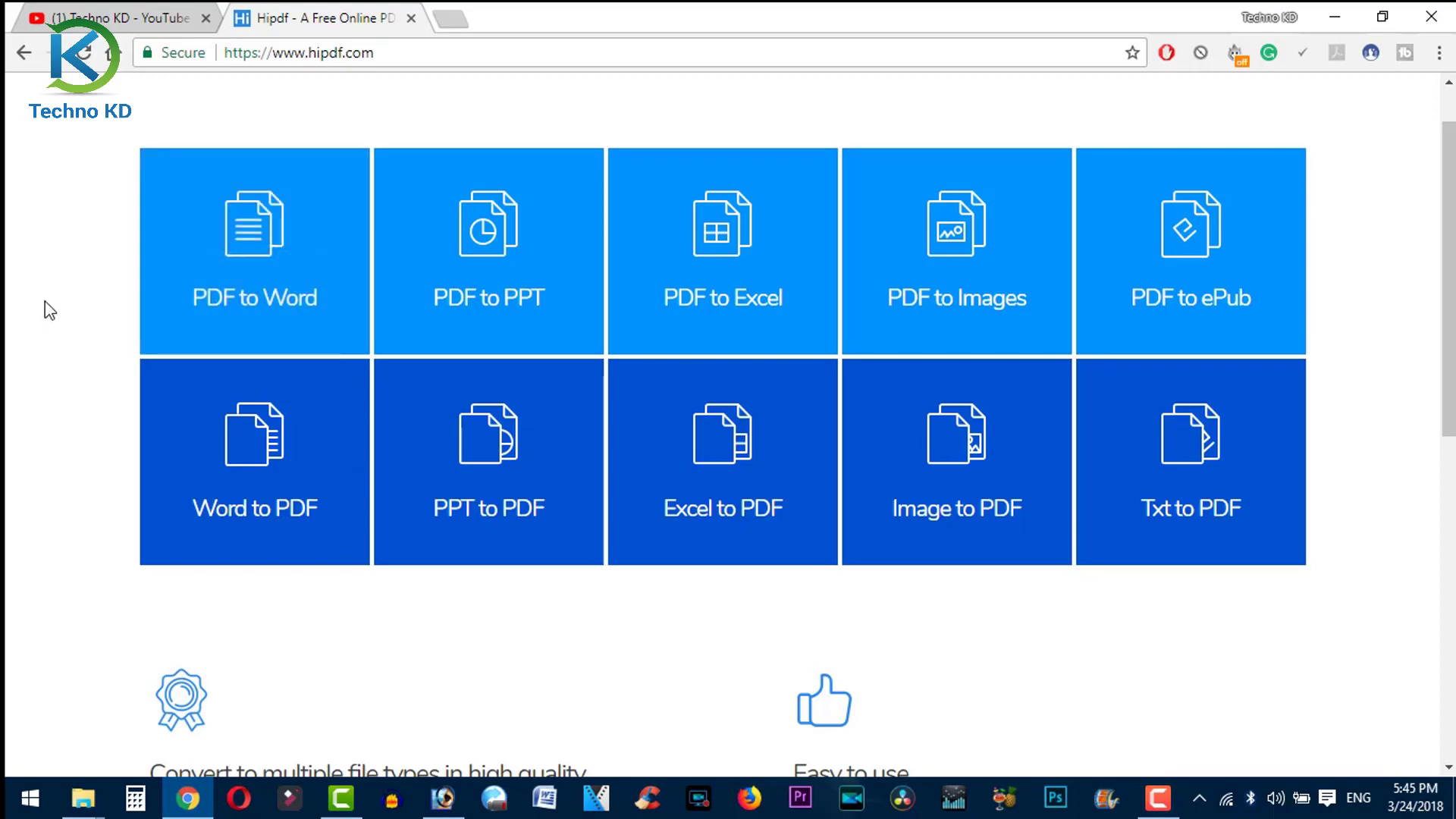
{"action": "mouse_move", "coordinate": [255, 321]}
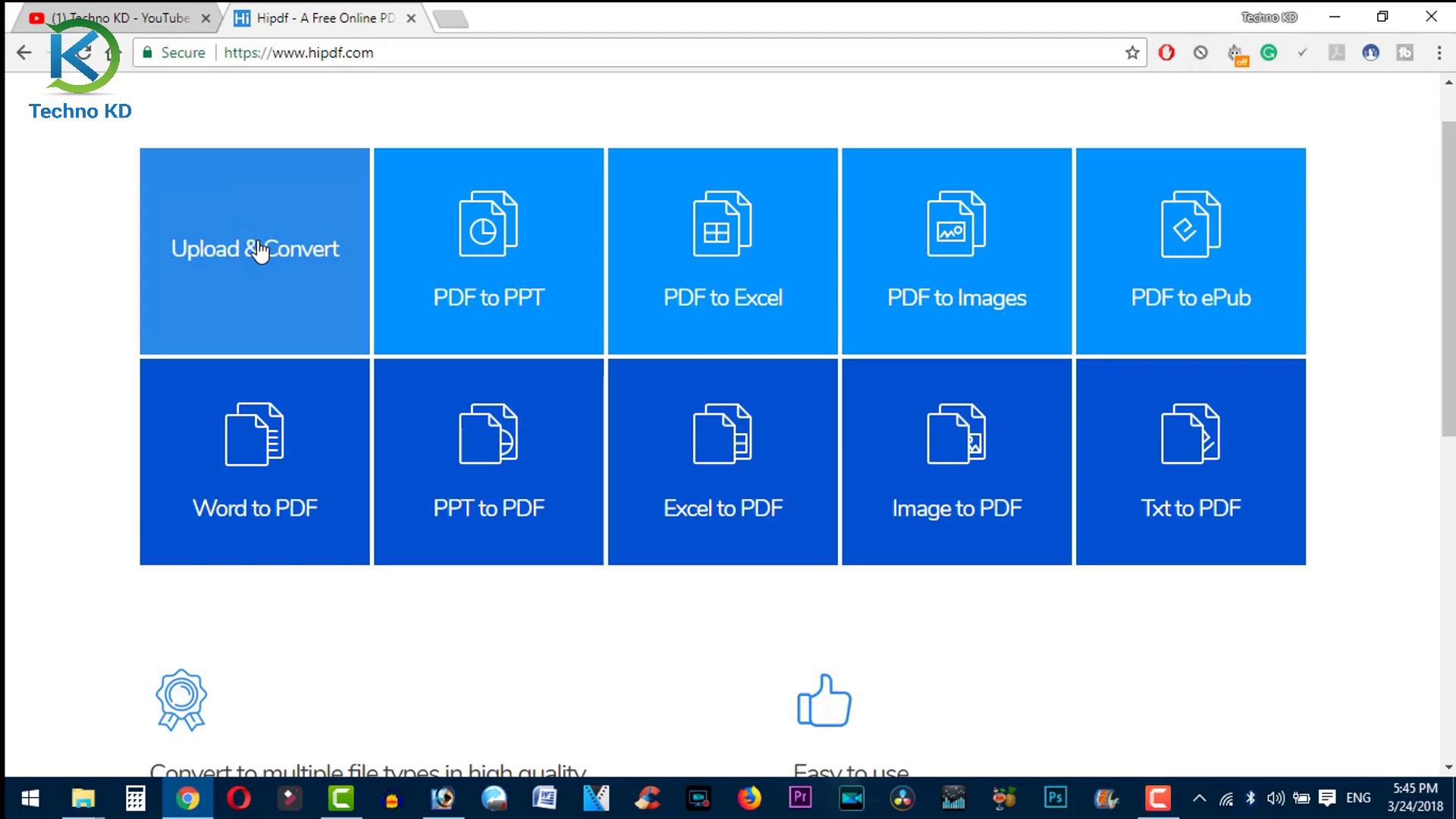
Step: Start a PDF to Word upload and select ticket in Downloads > bal bahadur > pdf
{"action": "left_click", "coordinate": [257, 250]}
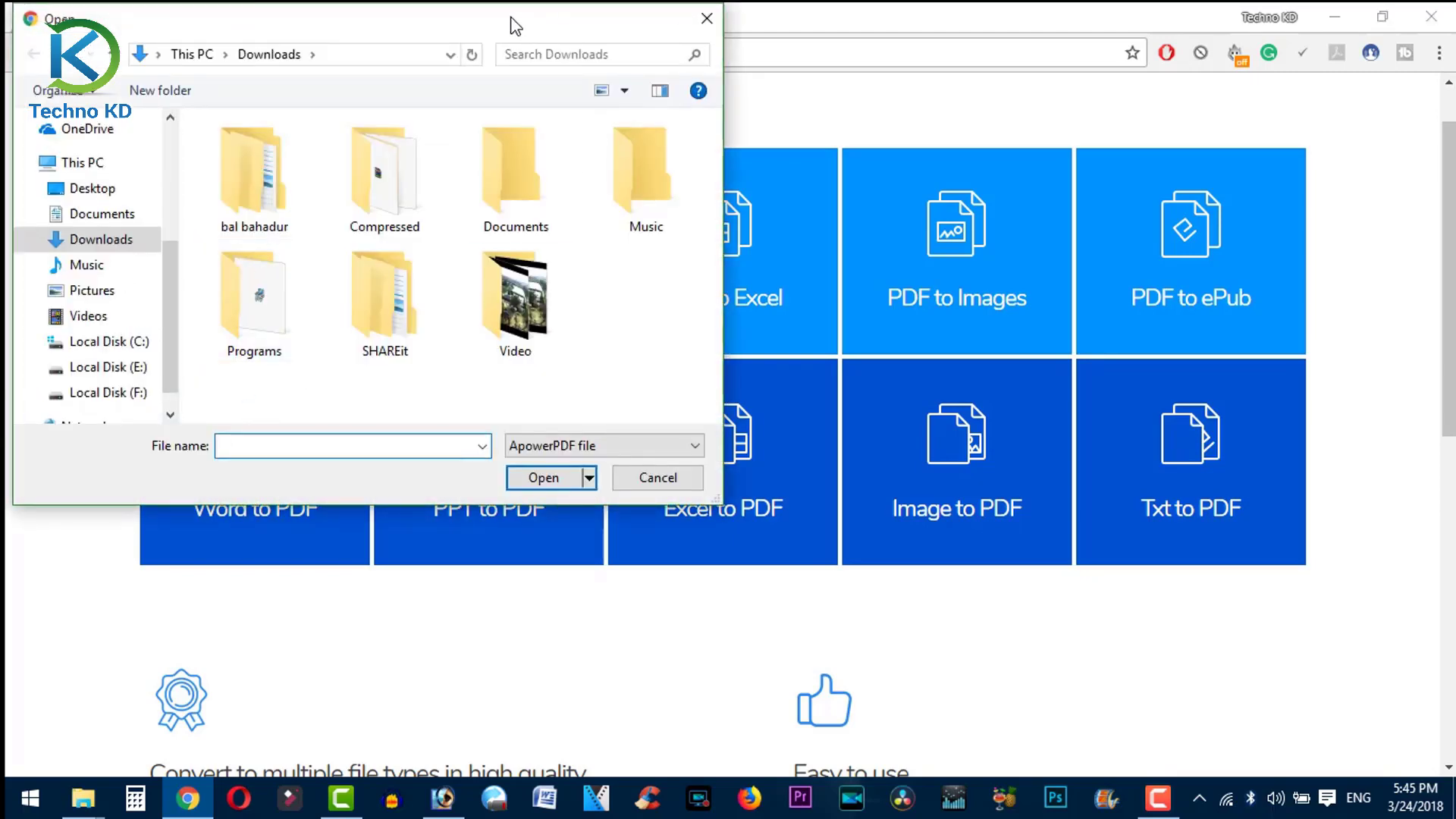
{"action": "left_click_drag", "start_coordinate": [509, 26], "coordinate": [607, 41]}
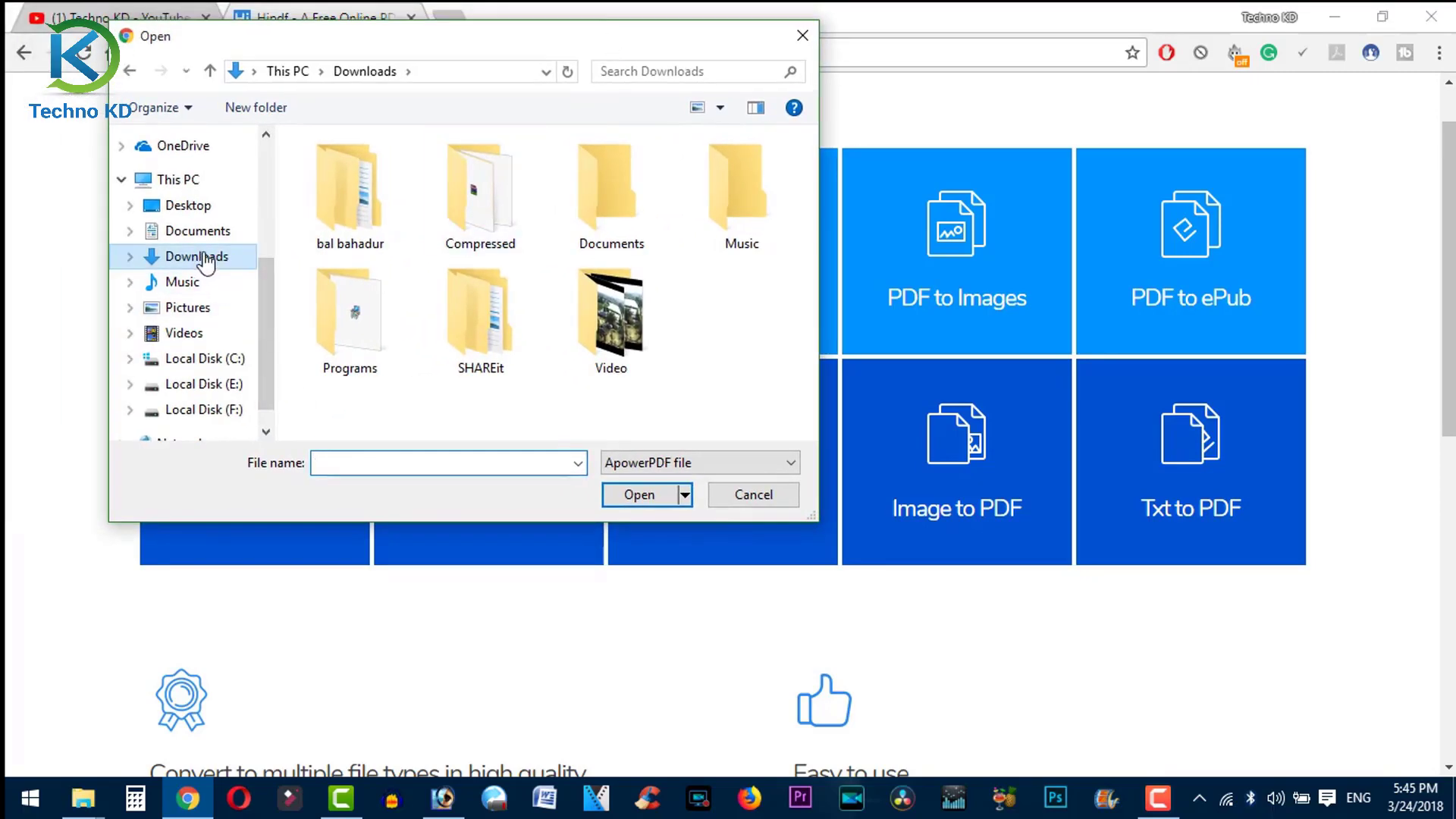
{"action": "double_click", "coordinate": [344, 208]}
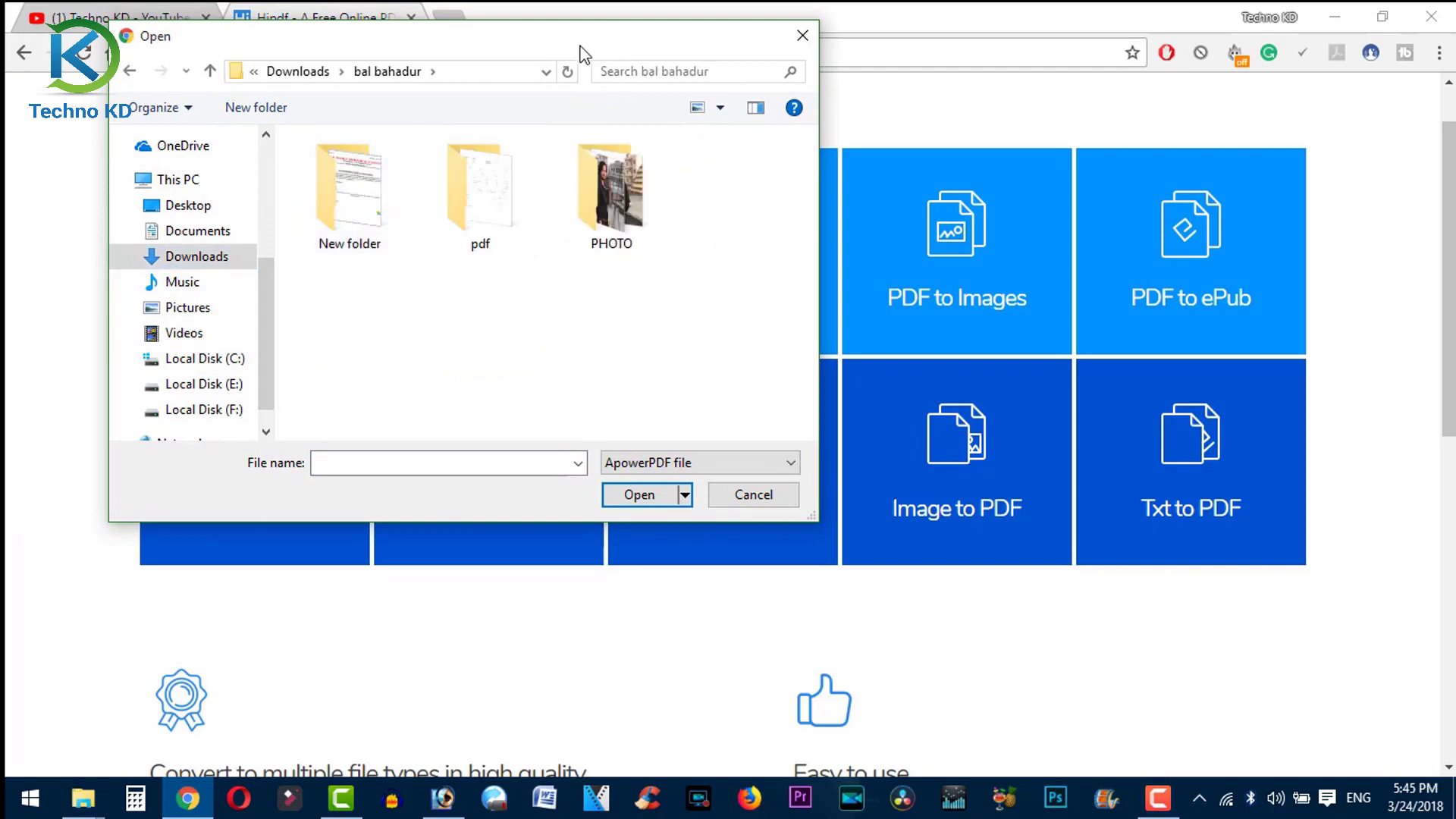
{"action": "left_click_drag", "start_coordinate": [546, 38], "coordinate": [971, 226]}
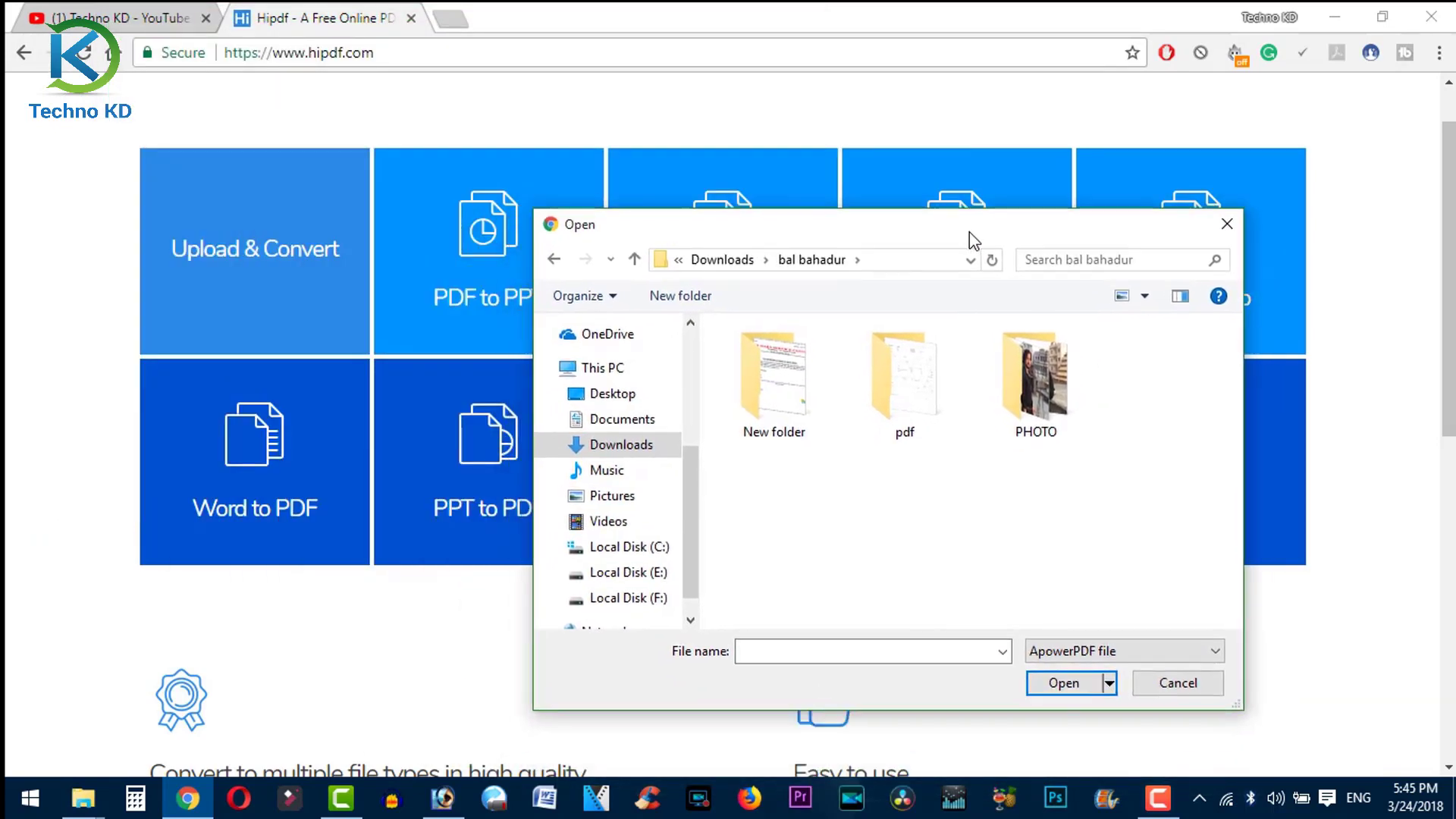
{"action": "double_click", "coordinate": [926, 417]}
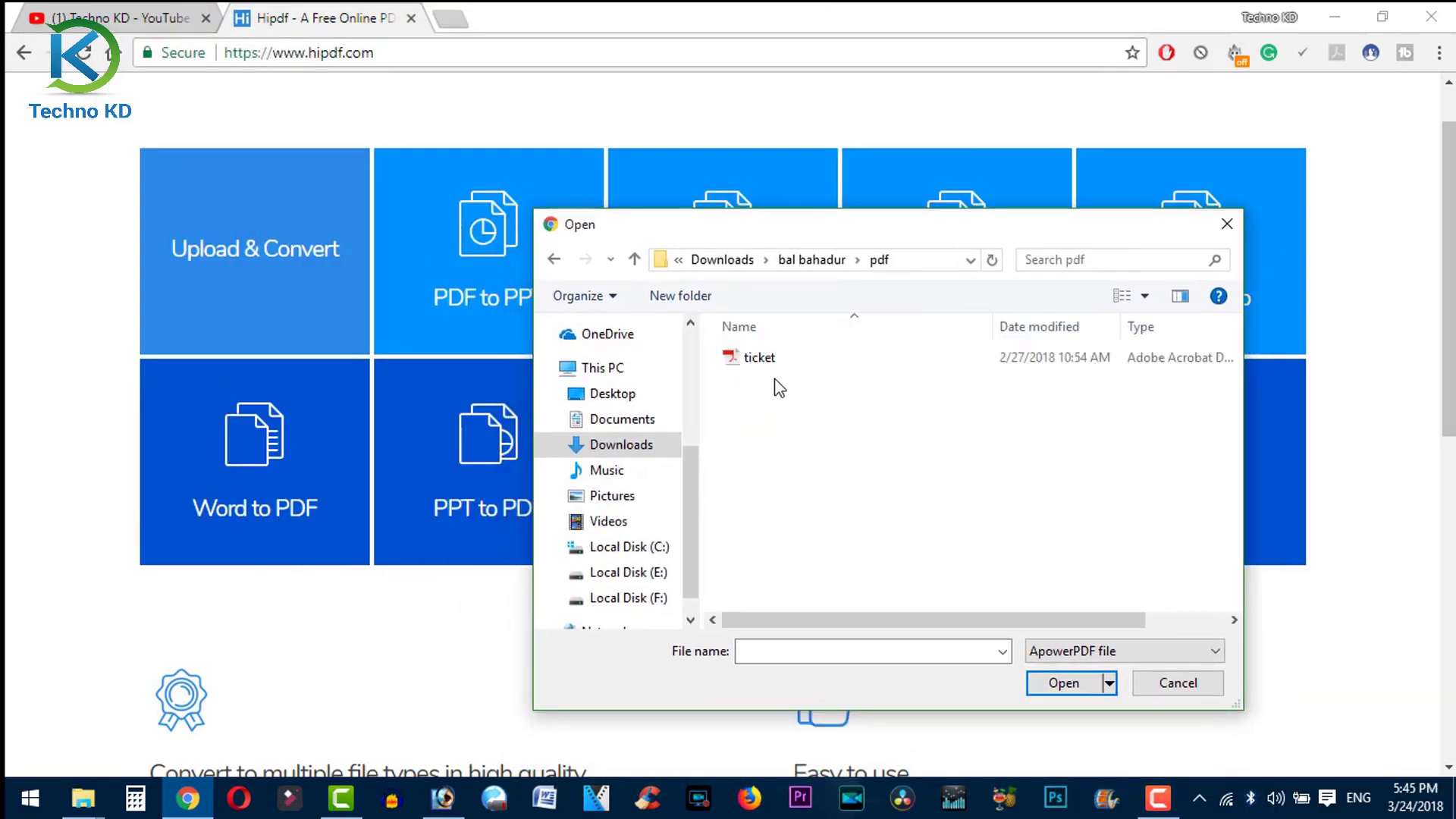
{"action": "left_click", "coordinate": [771, 367]}
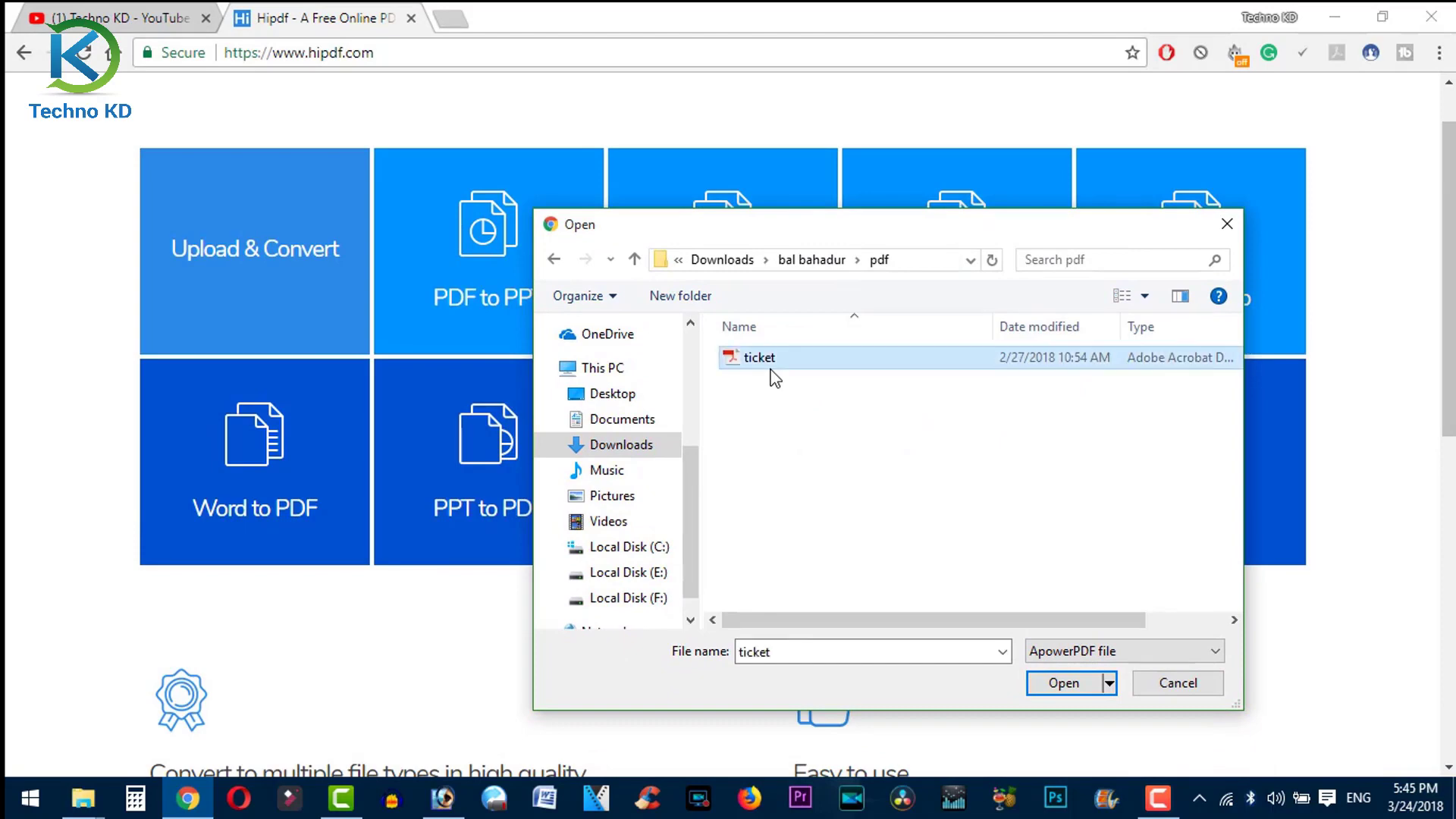
{"action": "right_click", "coordinate": [827, 369]}
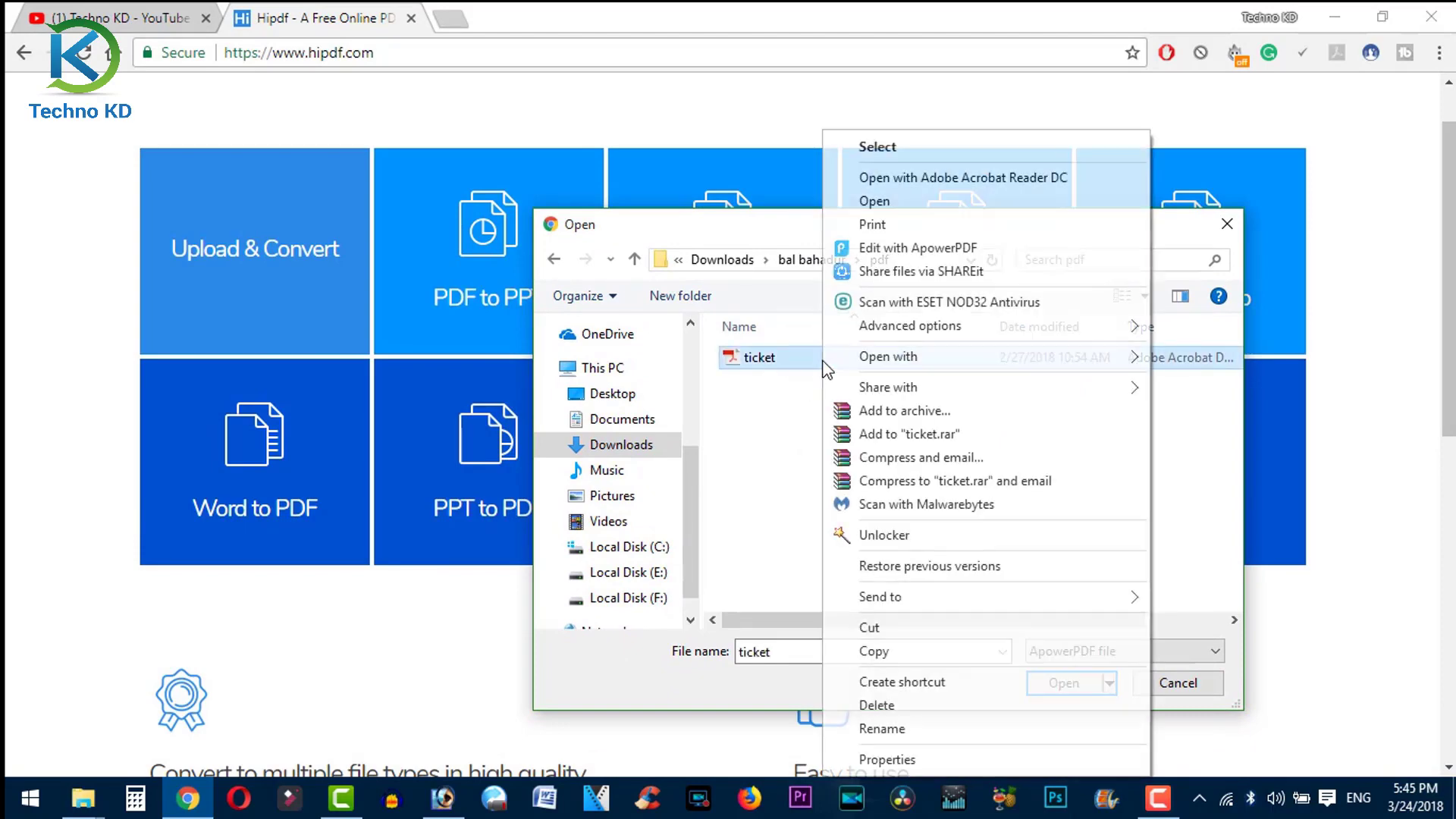
{"action": "key", "text": "Escape"}
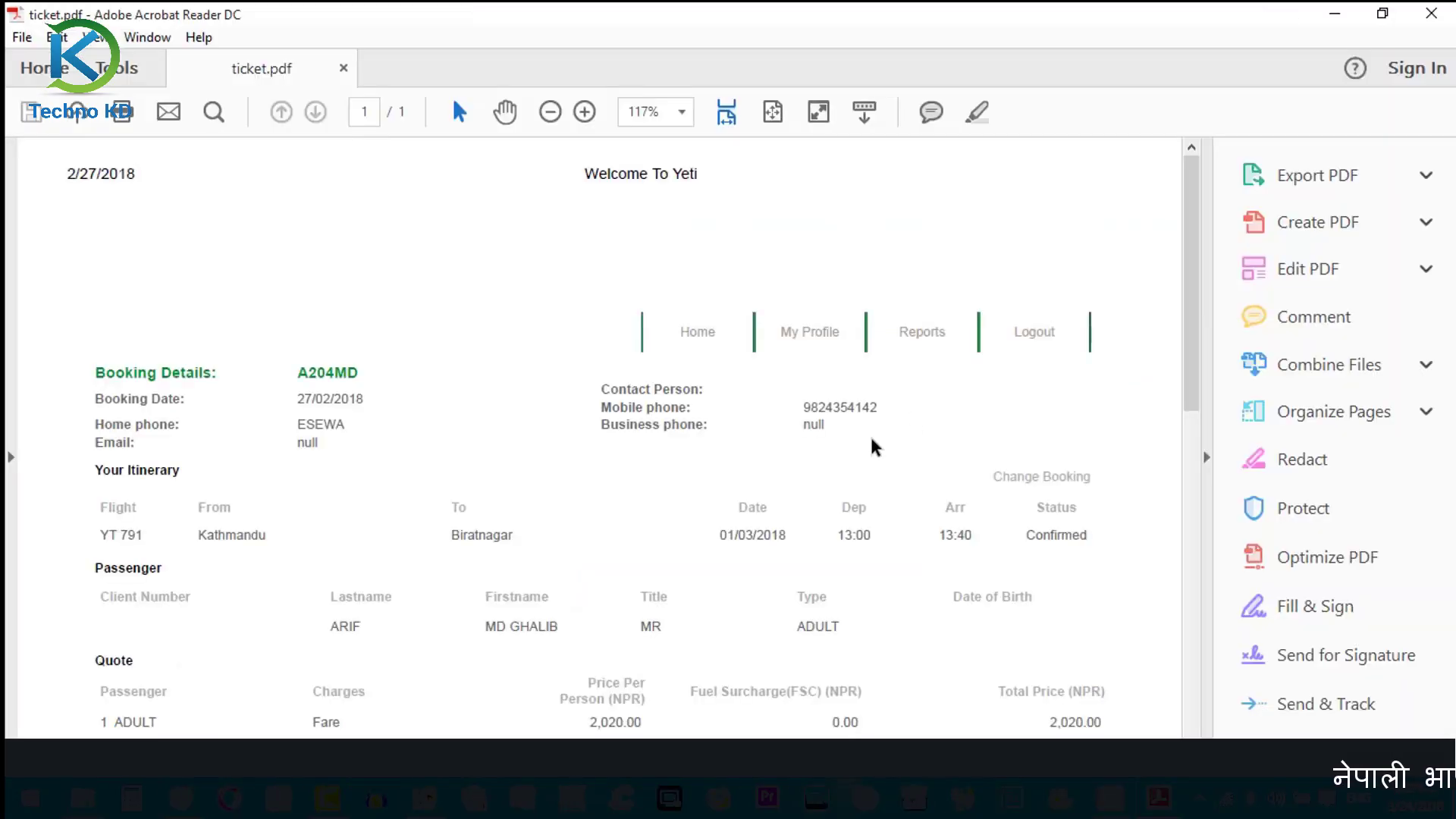
{"action": "scroll", "coordinate": [775, 470], "scroll_direction": "down", "scroll_amount": 4}
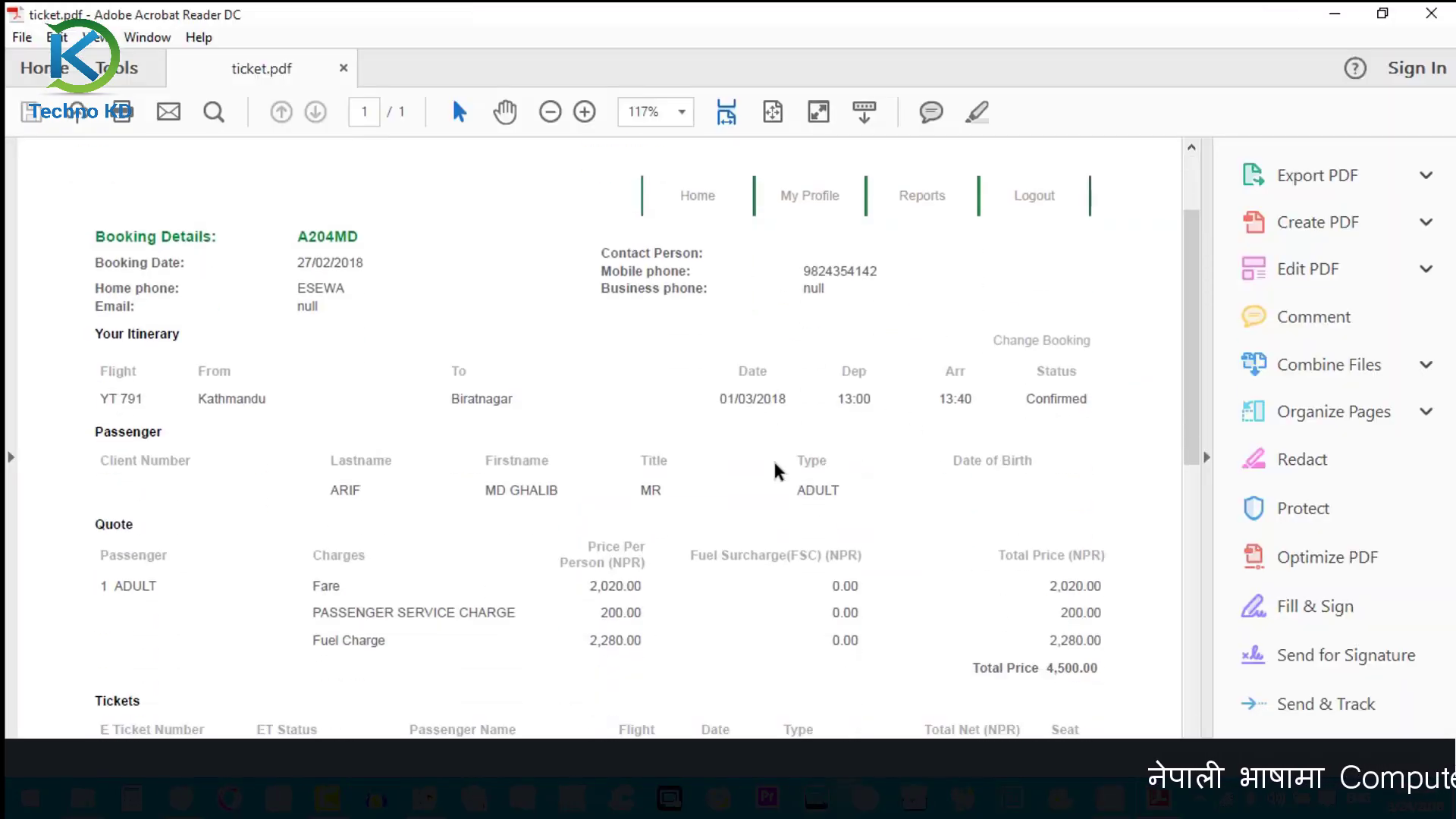
{"action": "scroll", "coordinate": [775, 467], "scroll_direction": "down", "scroll_amount": 5}
{"action": "scroll", "coordinate": [774, 463], "scroll_direction": "down", "scroll_amount": 2}
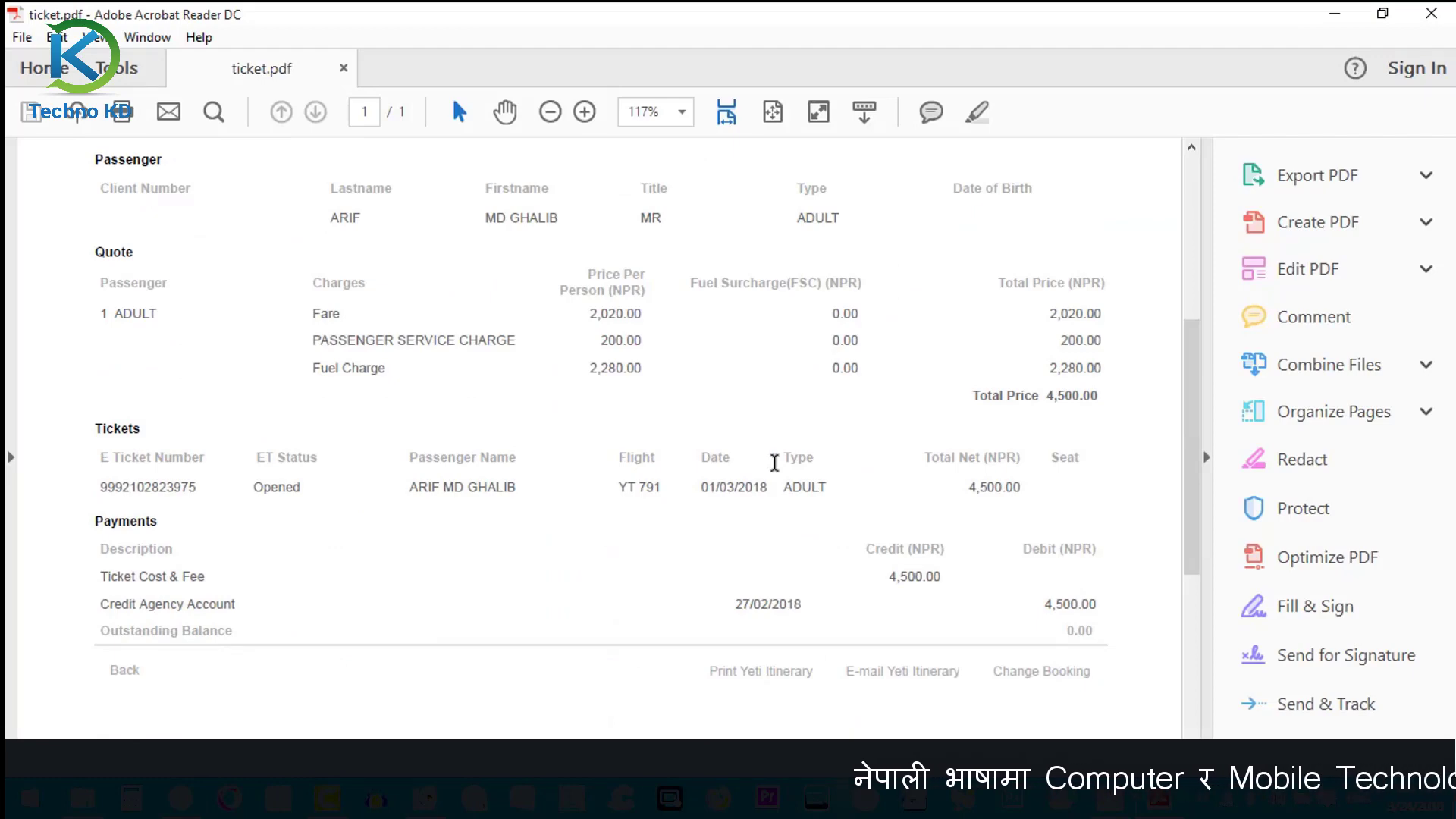
{"action": "scroll", "coordinate": [902, 414], "scroll_direction": "up", "scroll_amount": 10}
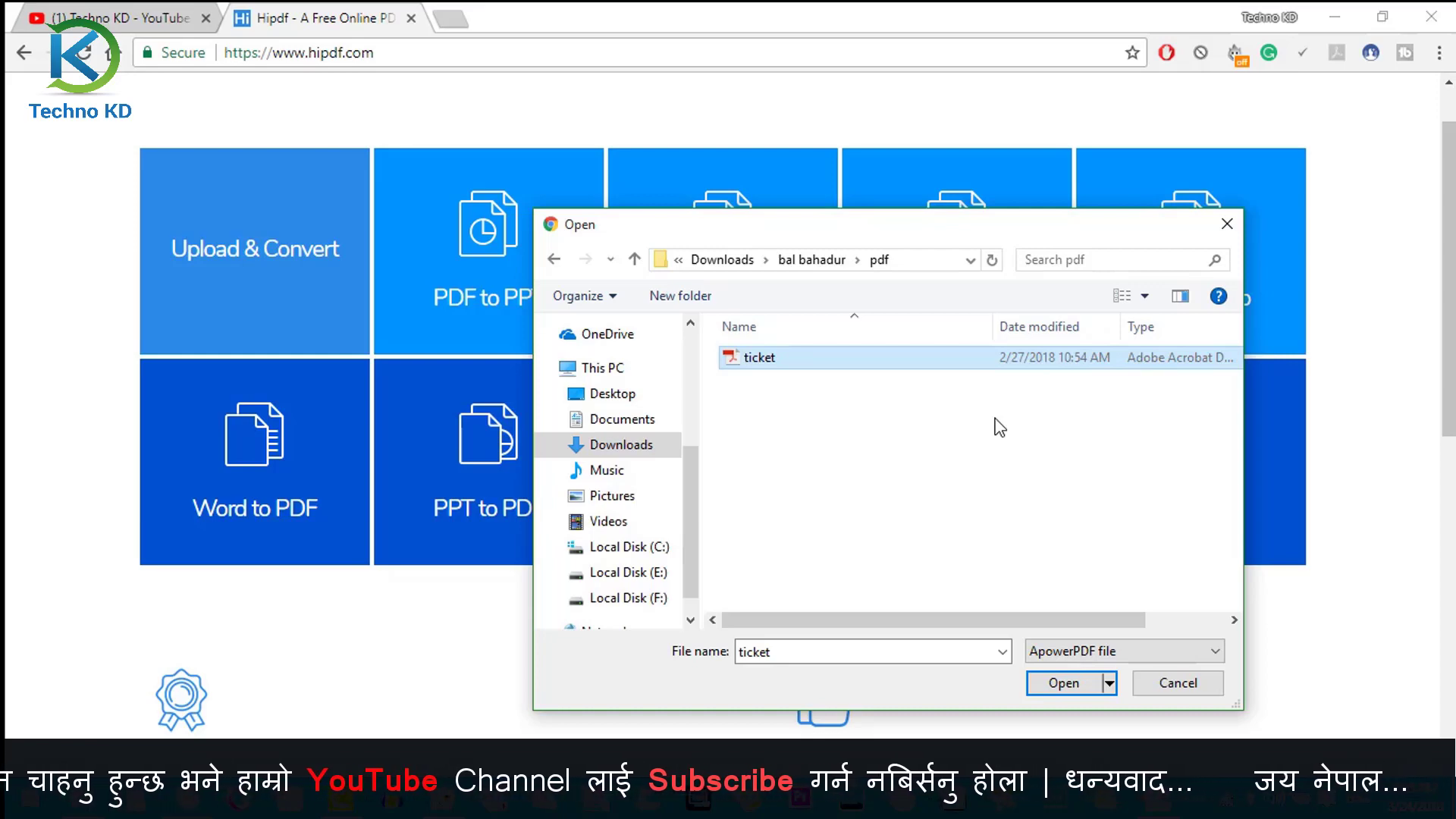
Step: Upload ticket.pdf for conversion and download the resulting ticket.docx
{"action": "left_click", "coordinate": [1070, 685]}
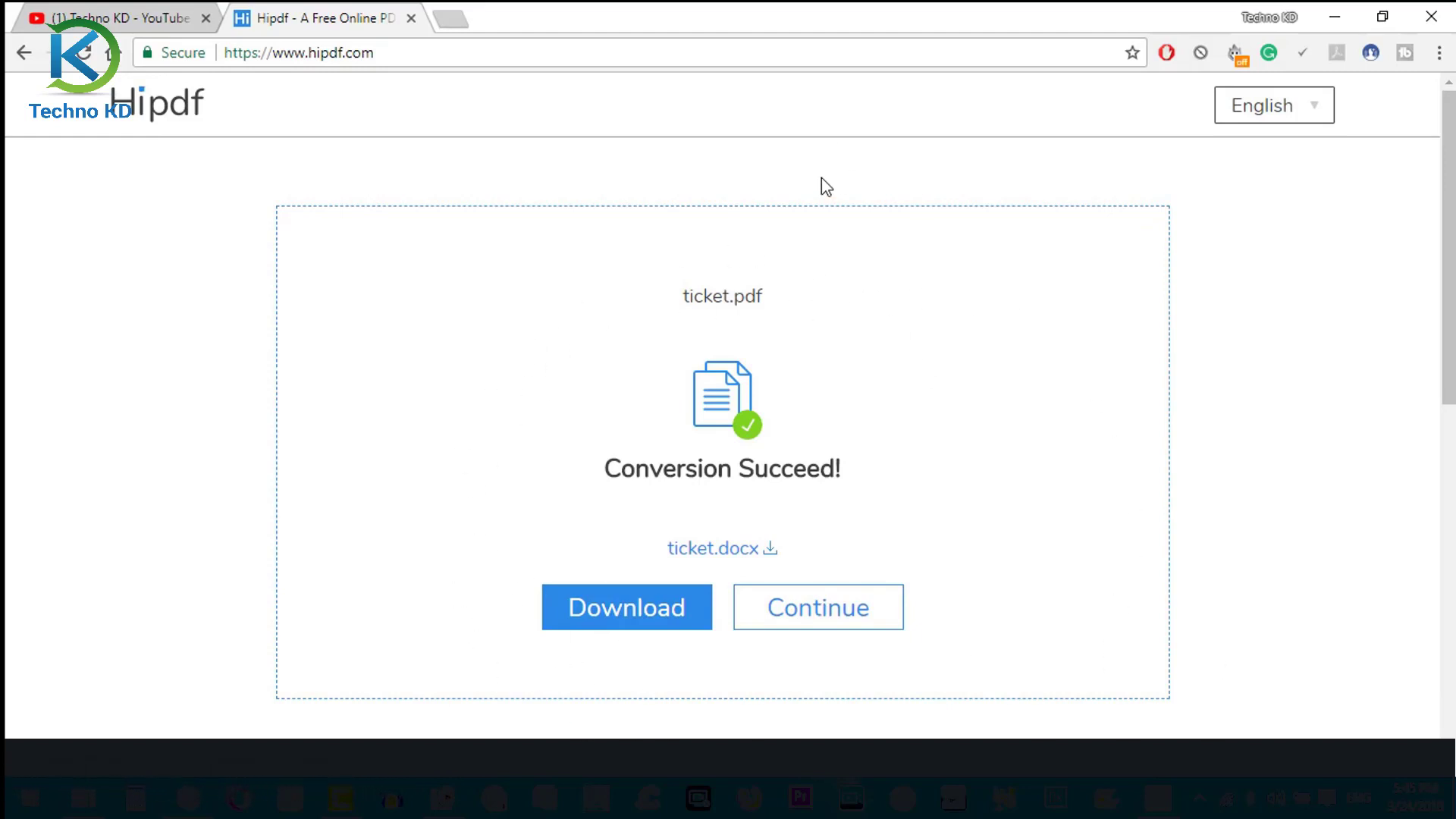
{"action": "left_click", "coordinate": [618, 607]}
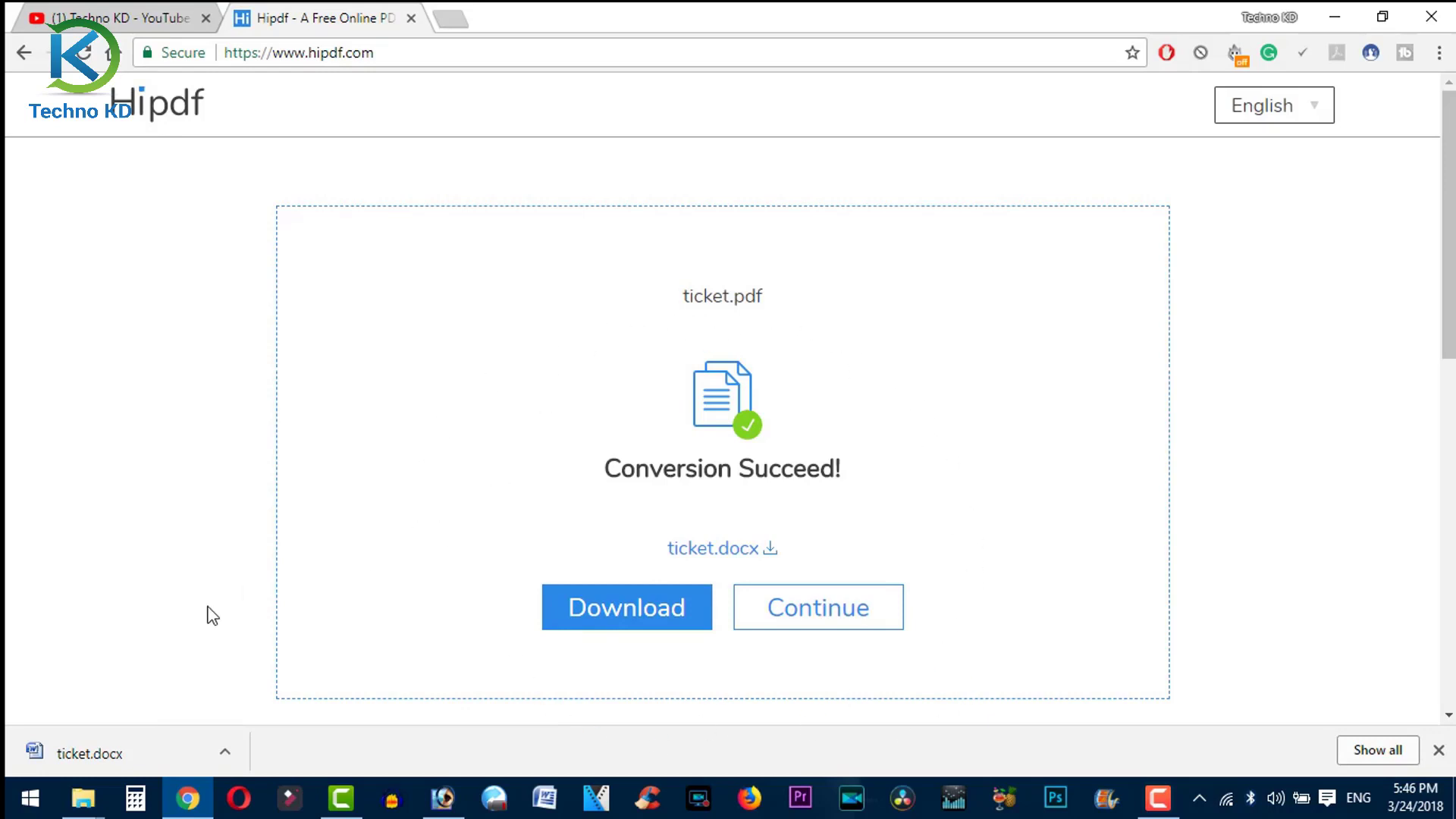
Step: Open the downloaded ticket.docx in Word, recover its contents, and scroll through it
{"action": "left_click", "coordinate": [93, 750]}
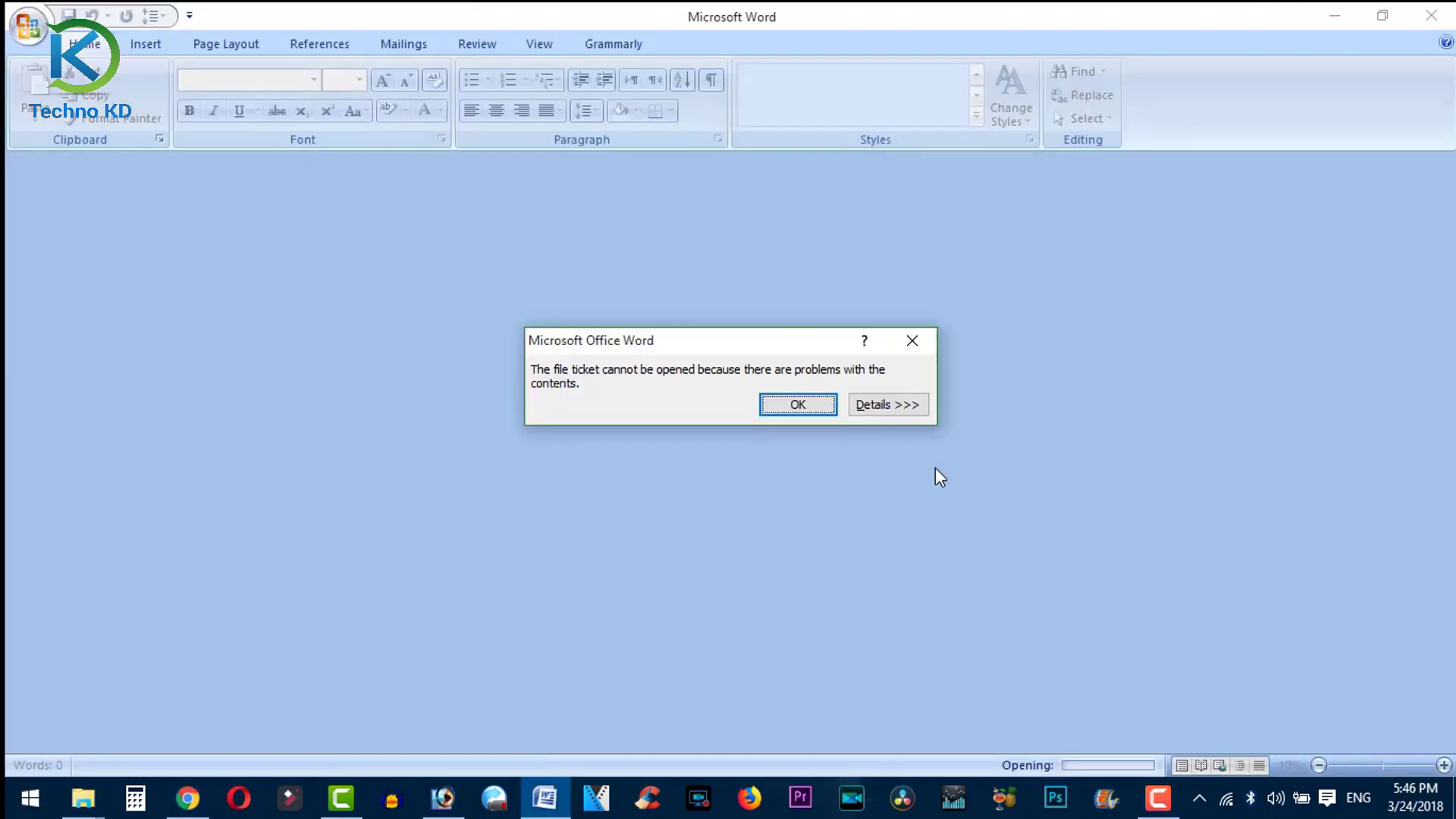
{"action": "left_click", "coordinate": [804, 406]}
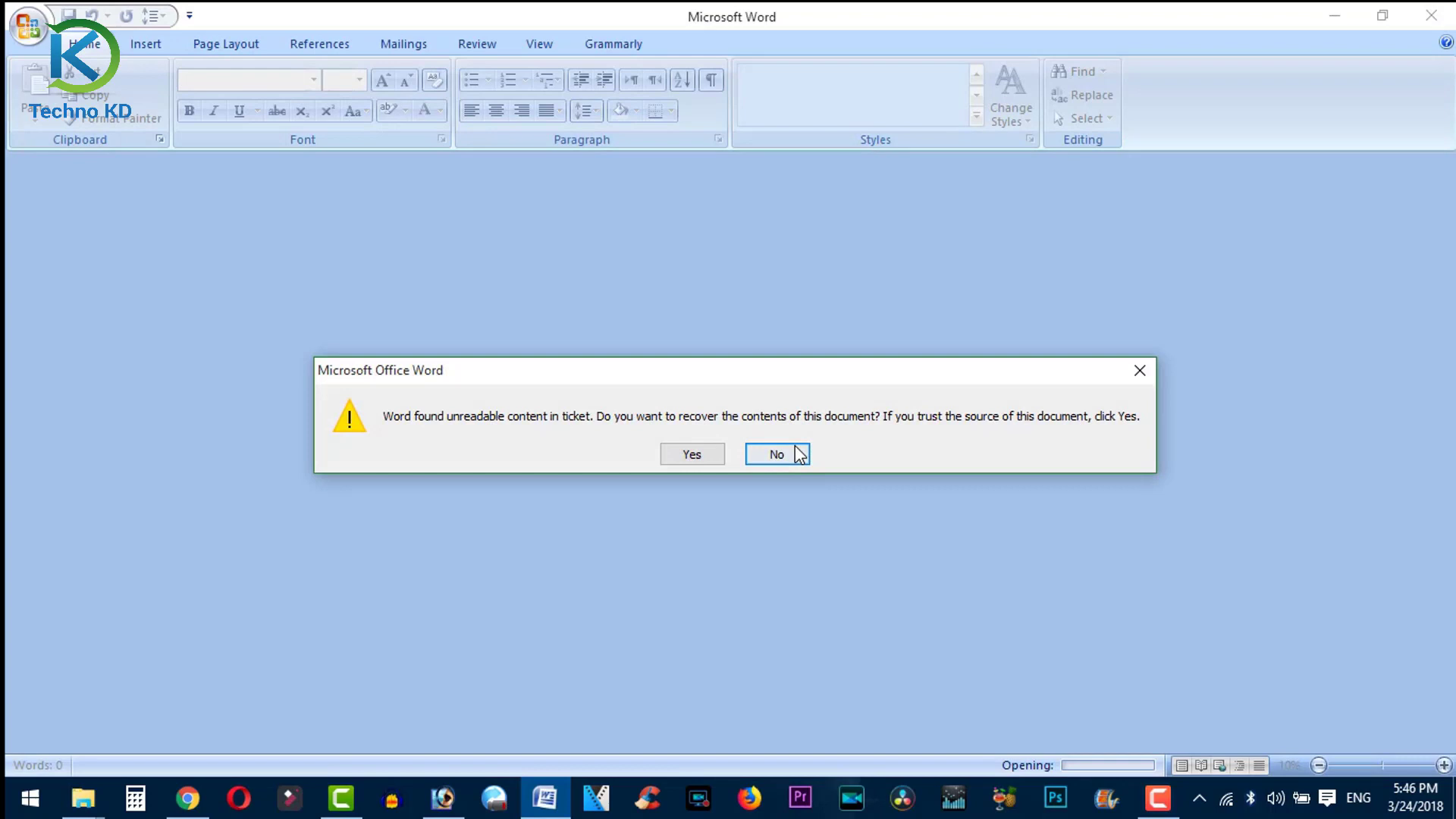
{"action": "left_click", "coordinate": [713, 455]}
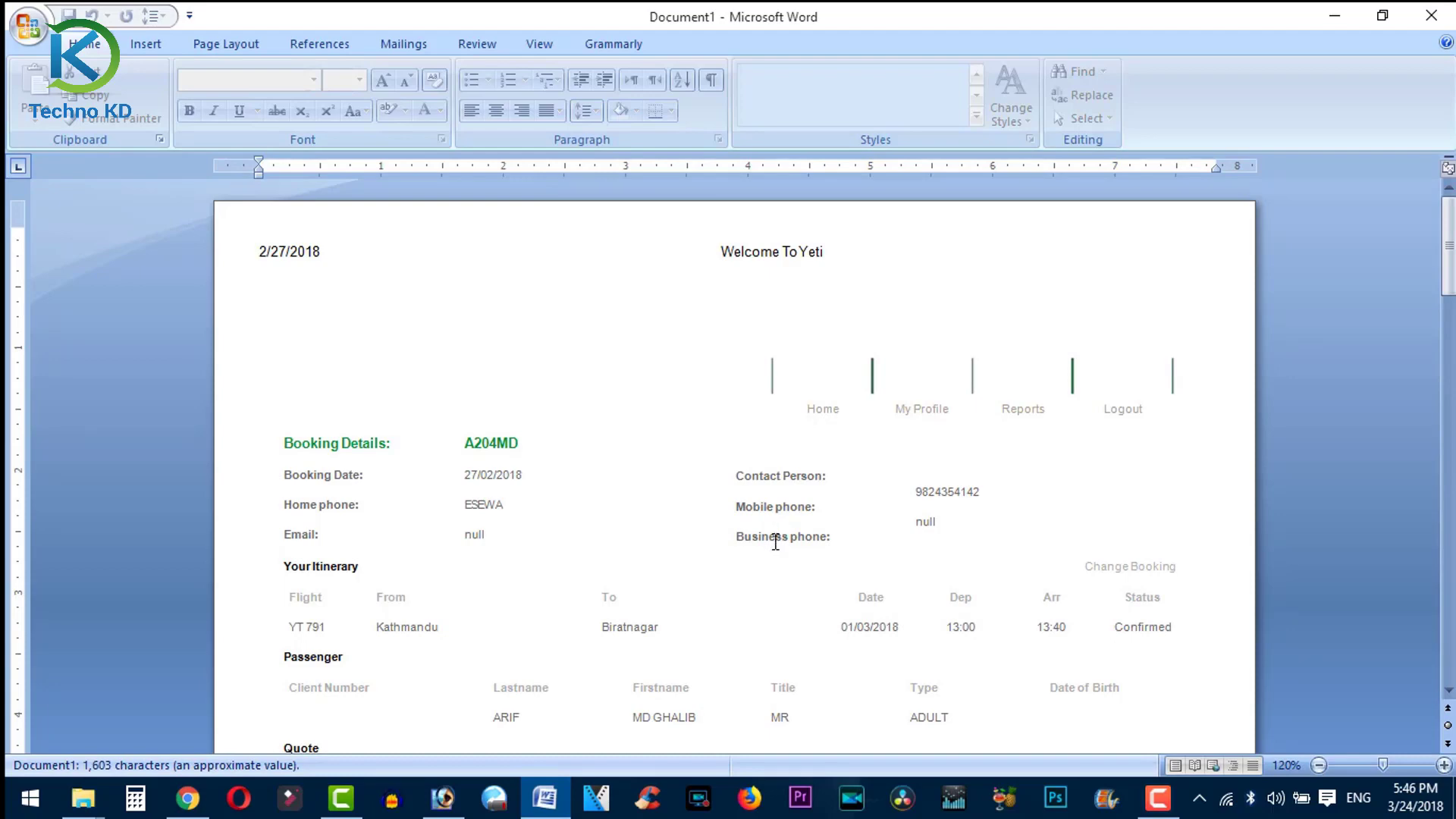
{"action": "scroll", "coordinate": [775, 542], "scroll_direction": "down", "scroll_amount": 5}
{"action": "scroll", "coordinate": [774, 540], "scroll_direction": "up", "scroll_amount": 5}
{"action": "scroll", "coordinate": [774, 539], "scroll_direction": "down", "scroll_amount": 3}
{"action": "scroll", "coordinate": [773, 565], "scroll_direction": "down", "scroll_amount": 3}
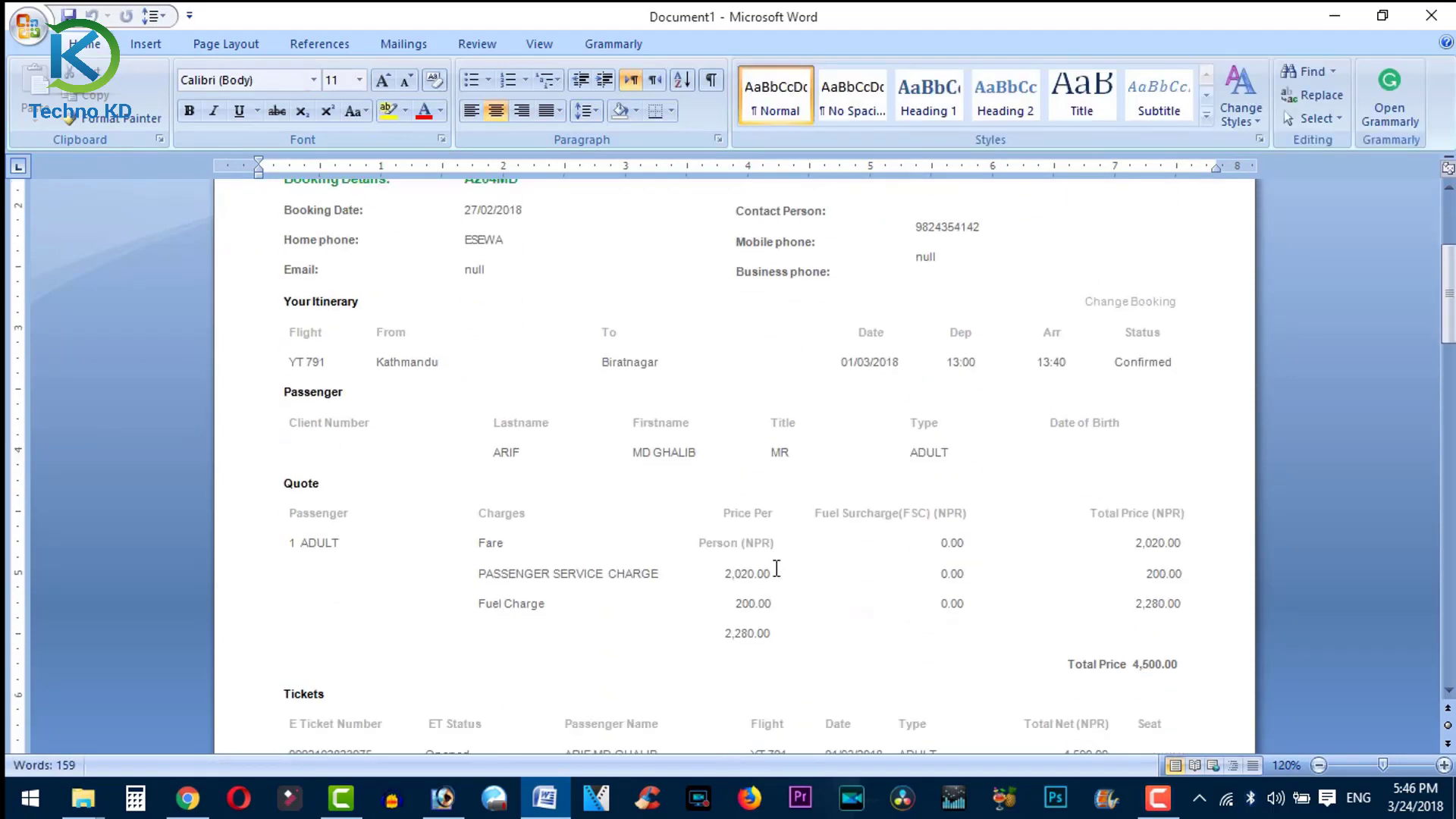
{"action": "scroll", "coordinate": [775, 570], "scroll_direction": "up", "scroll_amount": 5}
{"action": "scroll", "coordinate": [775, 572], "scroll_direction": "down", "scroll_amount": 4}
{"action": "scroll", "coordinate": [778, 574], "scroll_direction": "down", "scroll_amount": 4}
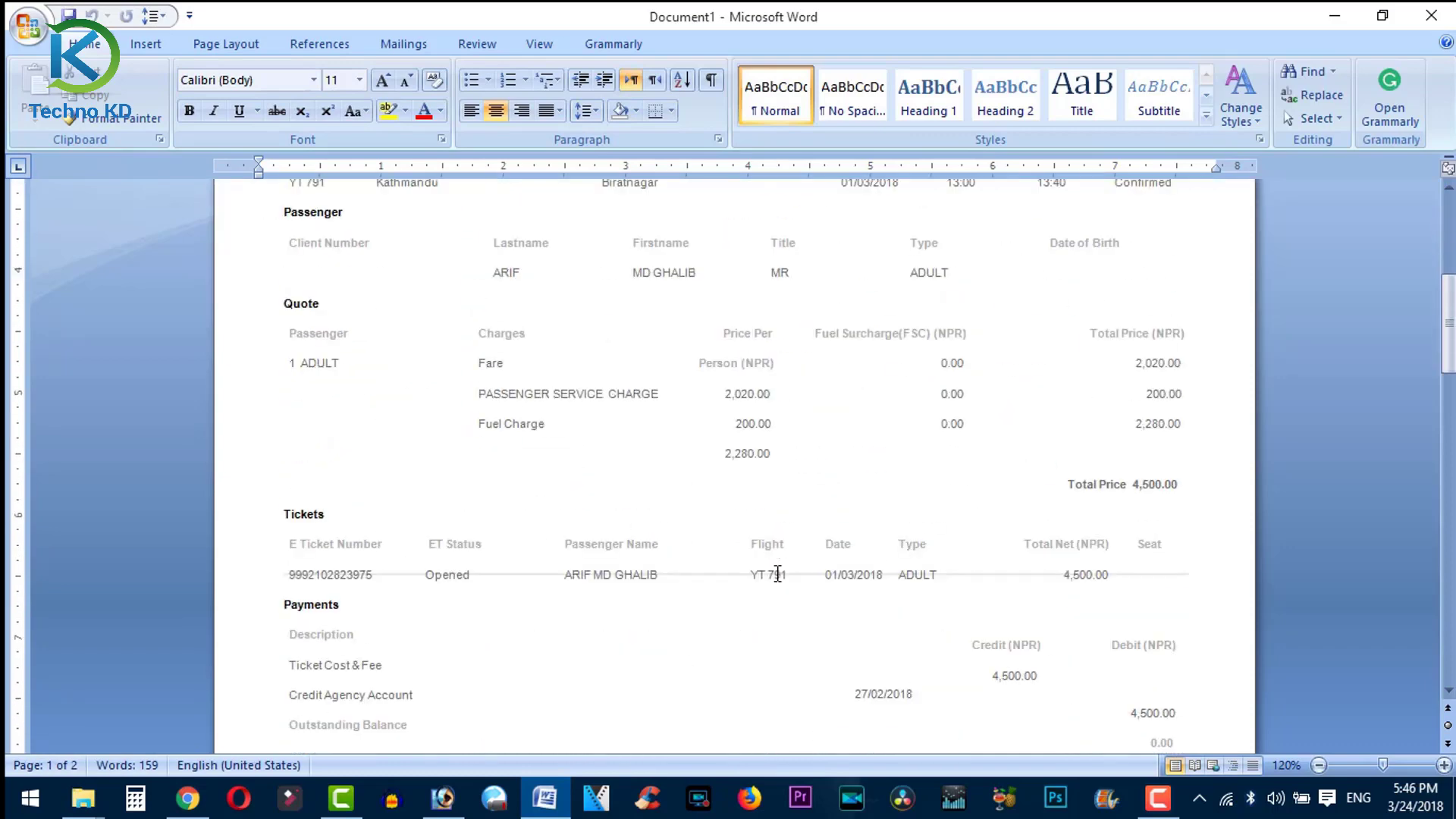
{"action": "scroll", "coordinate": [778, 573], "scroll_direction": "up", "scroll_amount": 4}
{"action": "scroll", "coordinate": [775, 576], "scroll_direction": "up", "scroll_amount": 2}
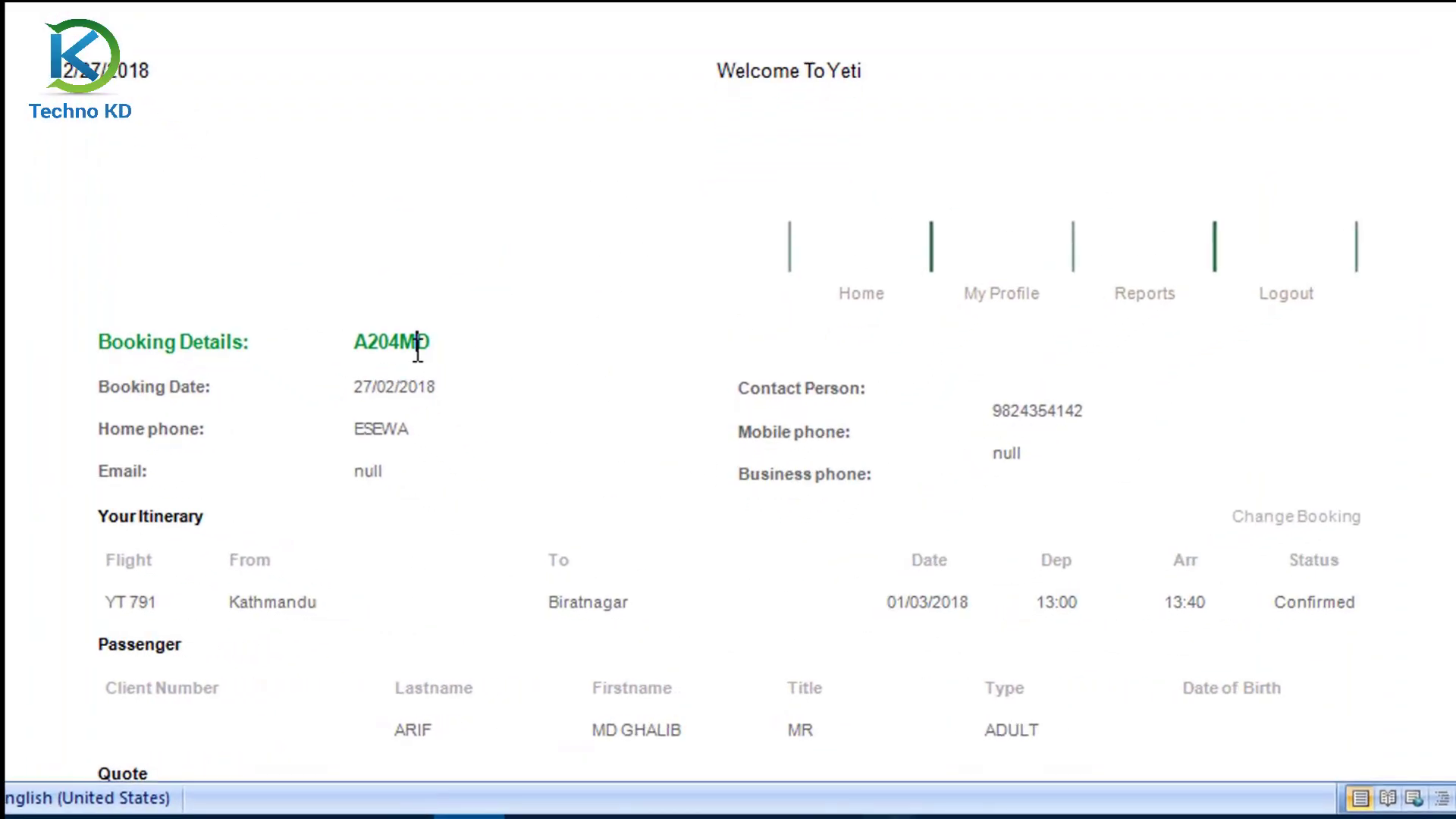
Step: Type random characters into Booking Details, Booking Date, Mobile phone, Business phone and Biratnagar
{"action": "type", "text": "sf sdfsd"}
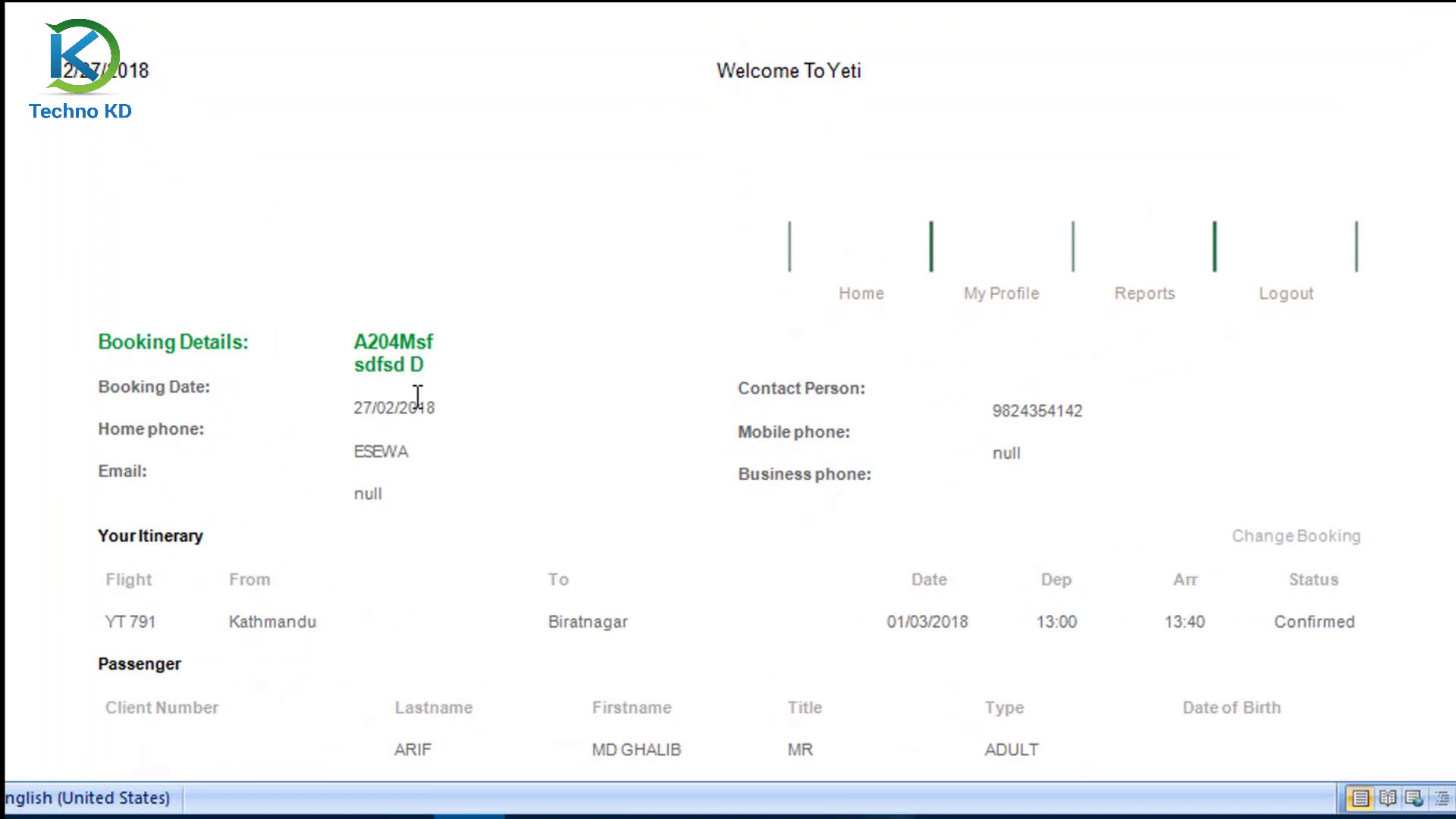
{"action": "left_click", "coordinate": [411, 406]}
{"action": "type", "text": "sdfd sfsd"}
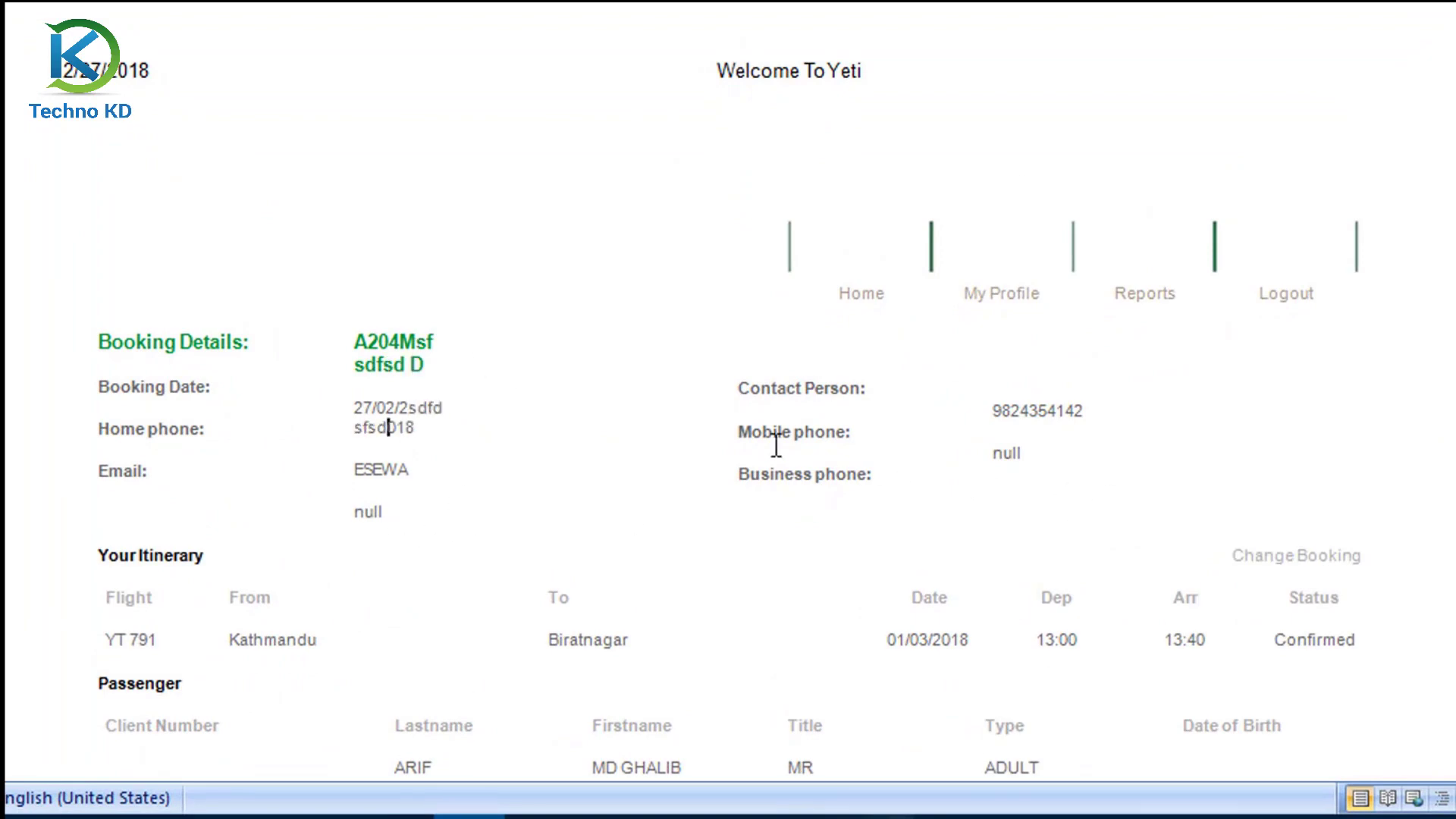
{"action": "double_click", "coordinate": [774, 434]}
{"action": "type", "text": "fdsfs"}
{"action": "left_click", "coordinate": [762, 476]}
{"action": "type", "text": "dfvdsfdss"}
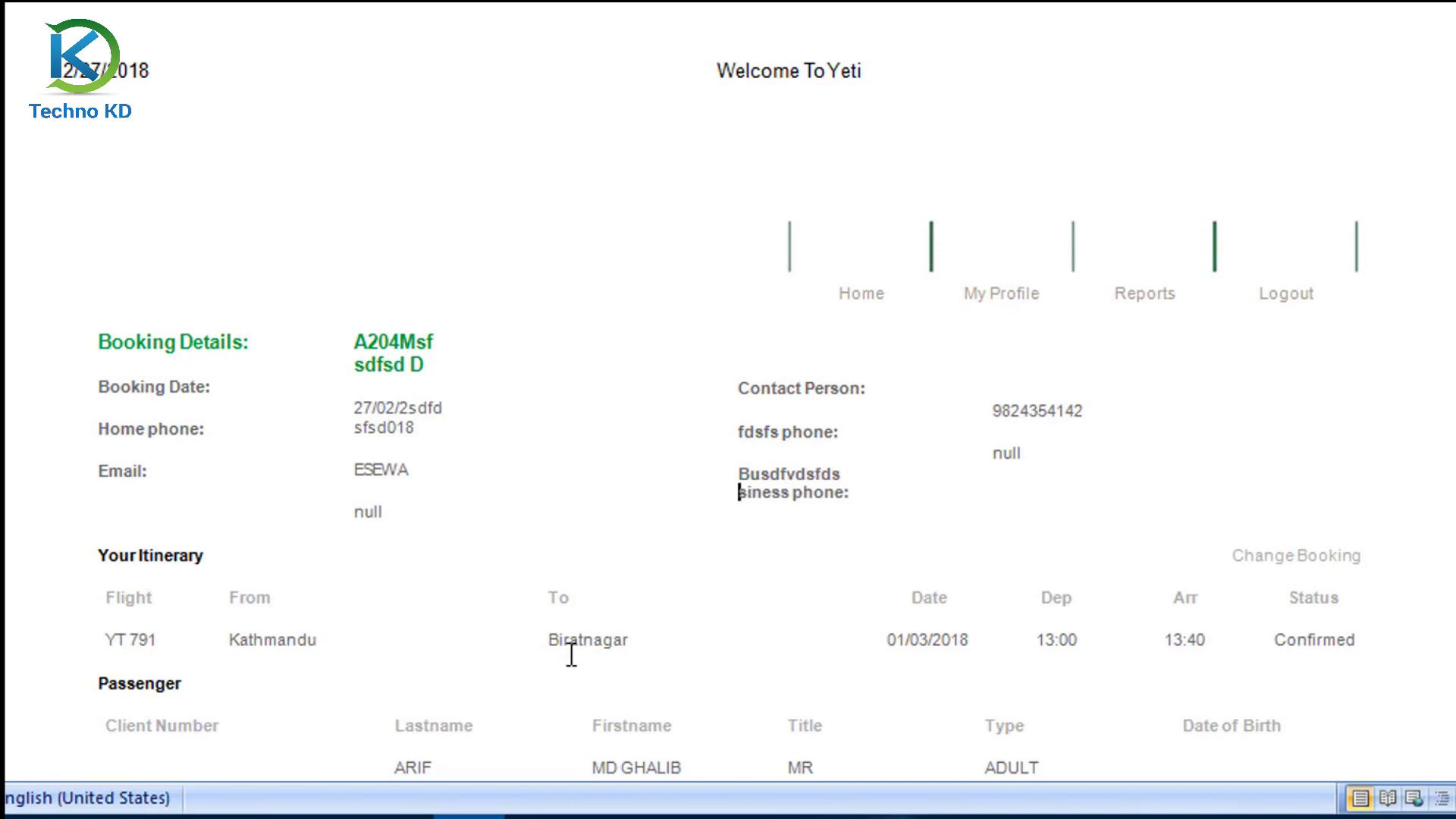
{"action": "left_click", "coordinate": [572, 642]}
{"action": "type", "text": "sdfdsf"}
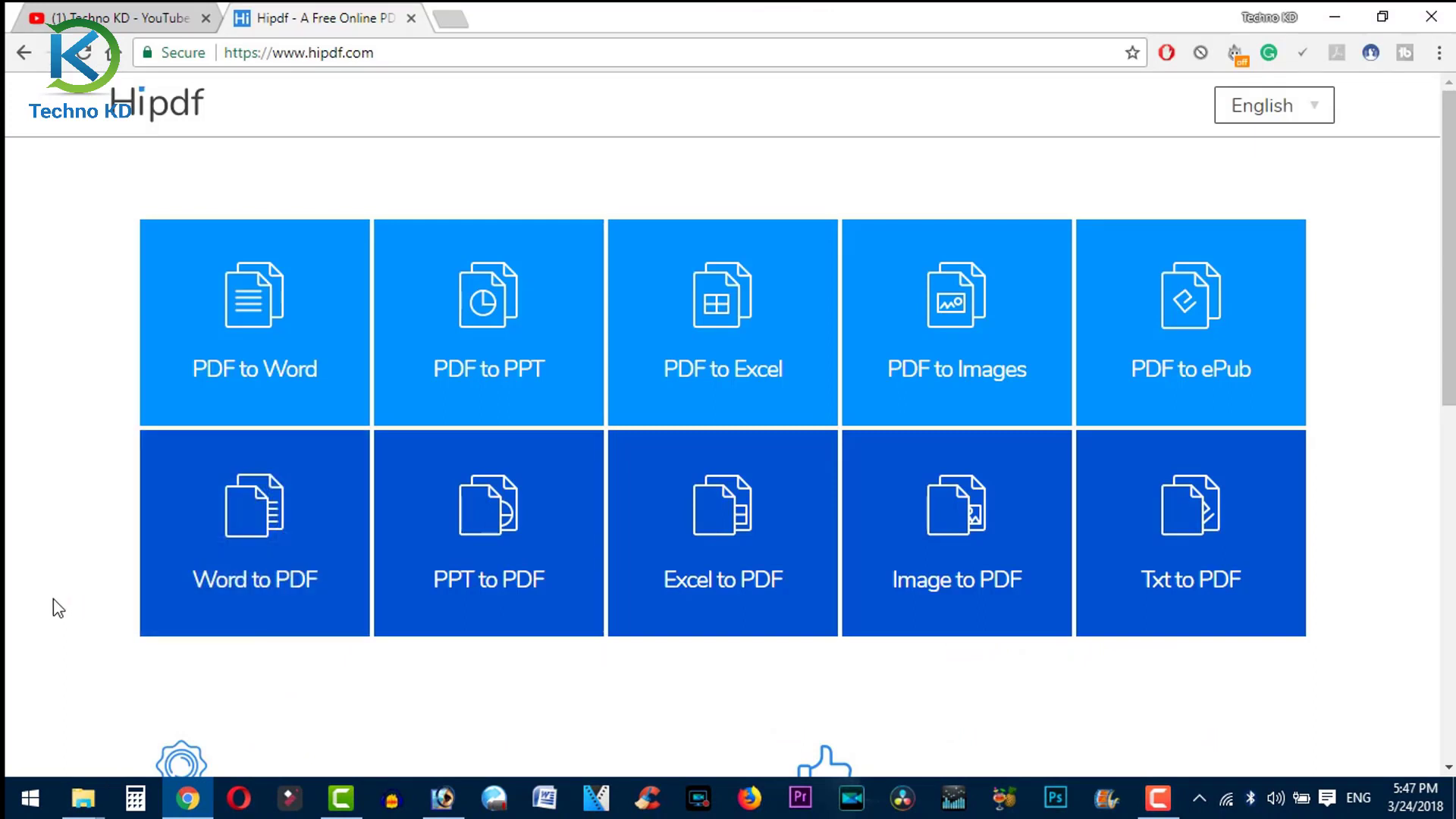
Step: Start a Word to PDF upload and locate the Word file in New folder
{"action": "left_click", "coordinate": [270, 541]}
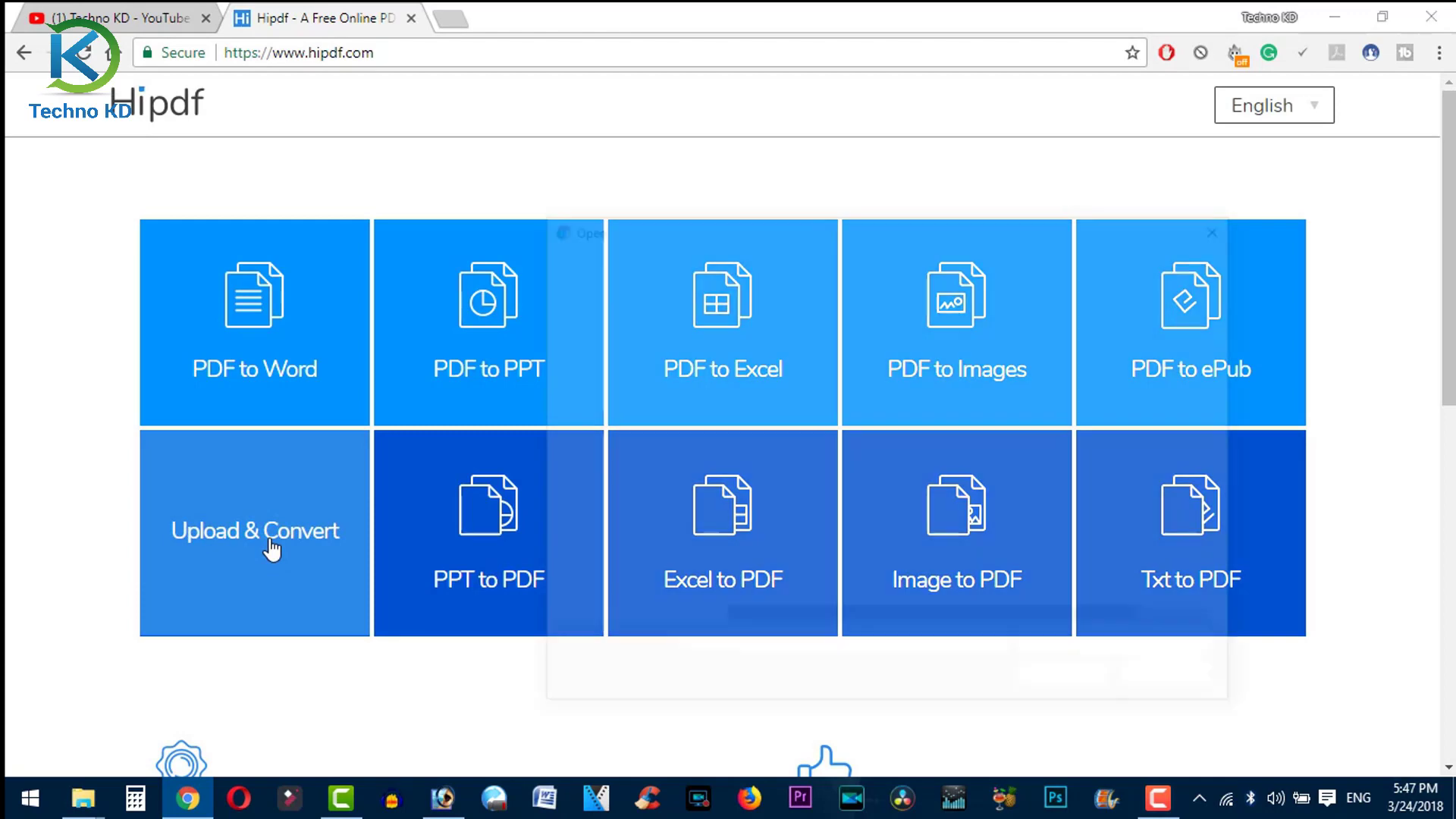
{"action": "key", "text": "alt+Up"}
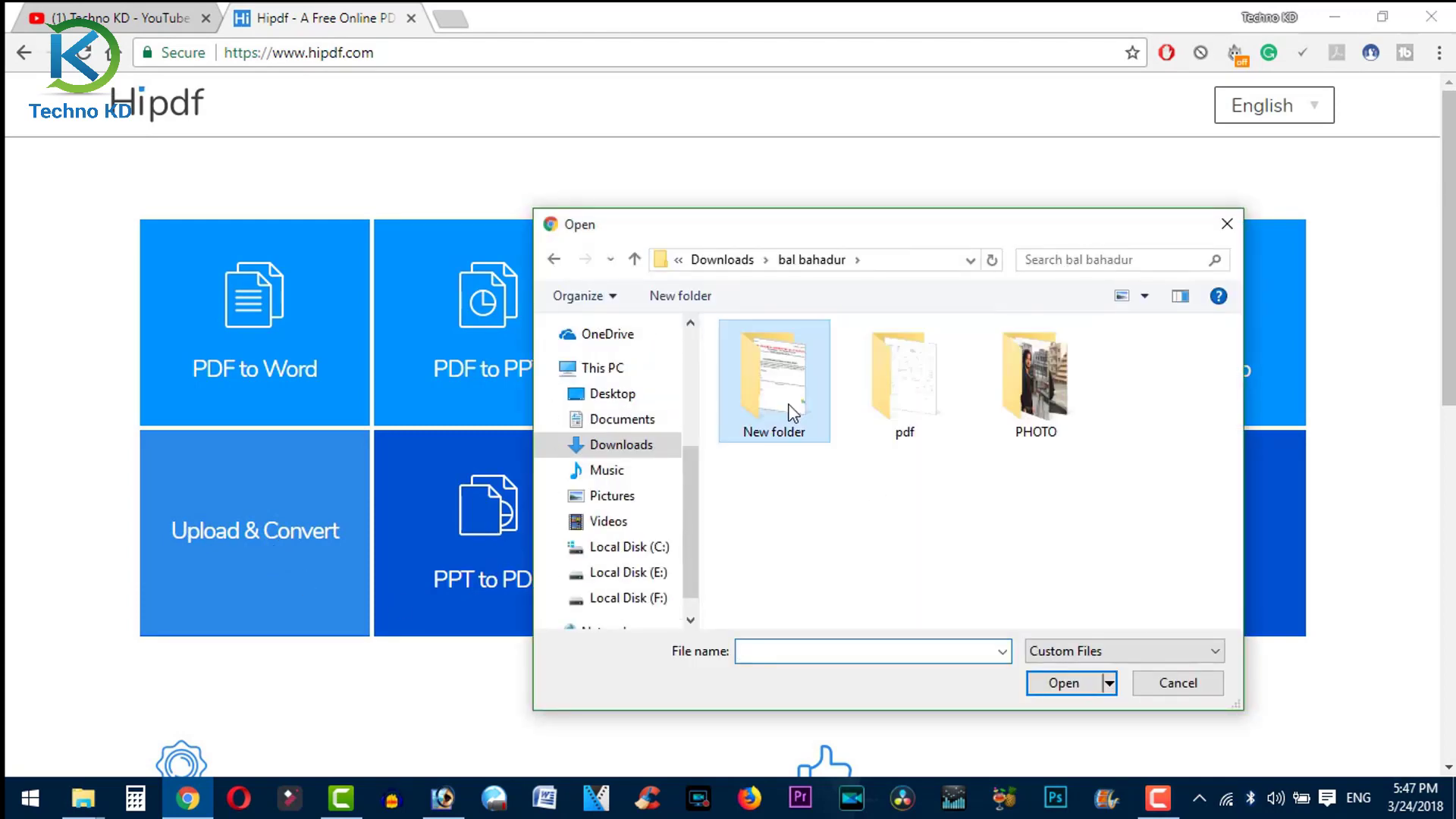
{"action": "double_click", "coordinate": [793, 413]}
{"action": "left_click", "coordinate": [755, 360]}
{"action": "right_click", "coordinate": [756, 360]}
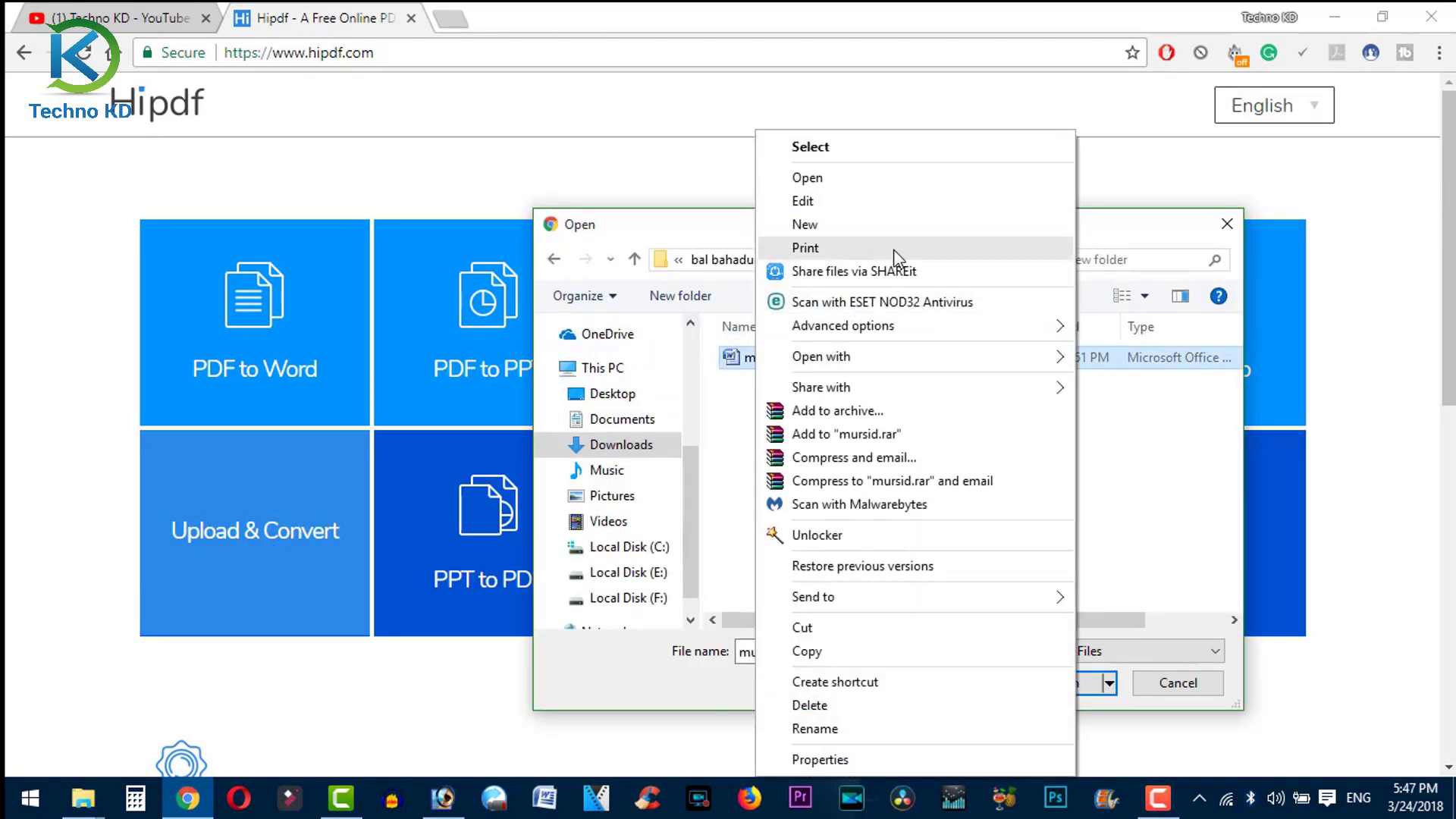
{"action": "left_click", "coordinate": [845, 182]}
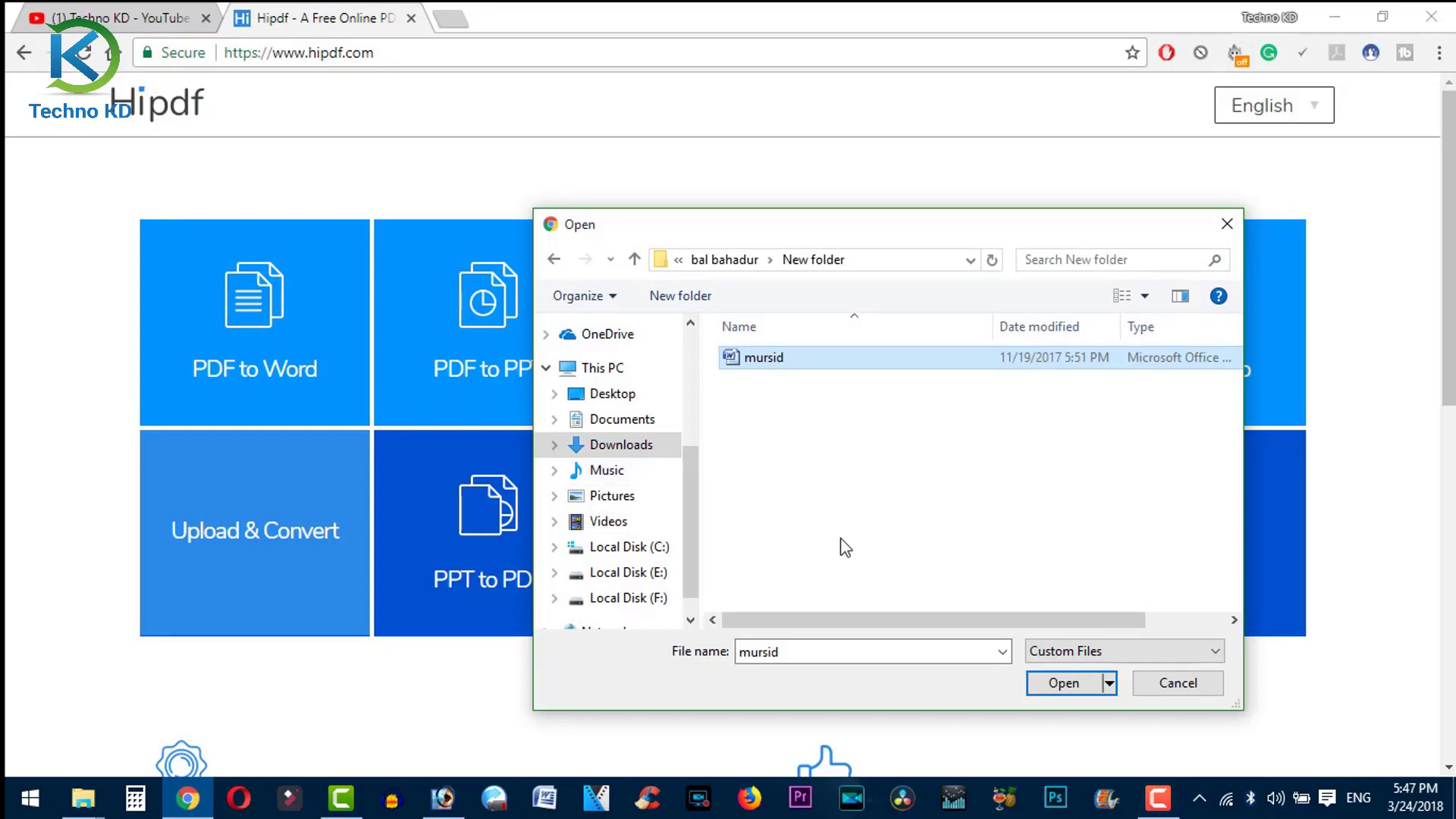
Step: Upload mursid.docx for conversion and download the resulting mursid.pdf
{"action": "left_click", "coordinate": [747, 357]}
{"action": "left_click", "coordinate": [1062, 684]}
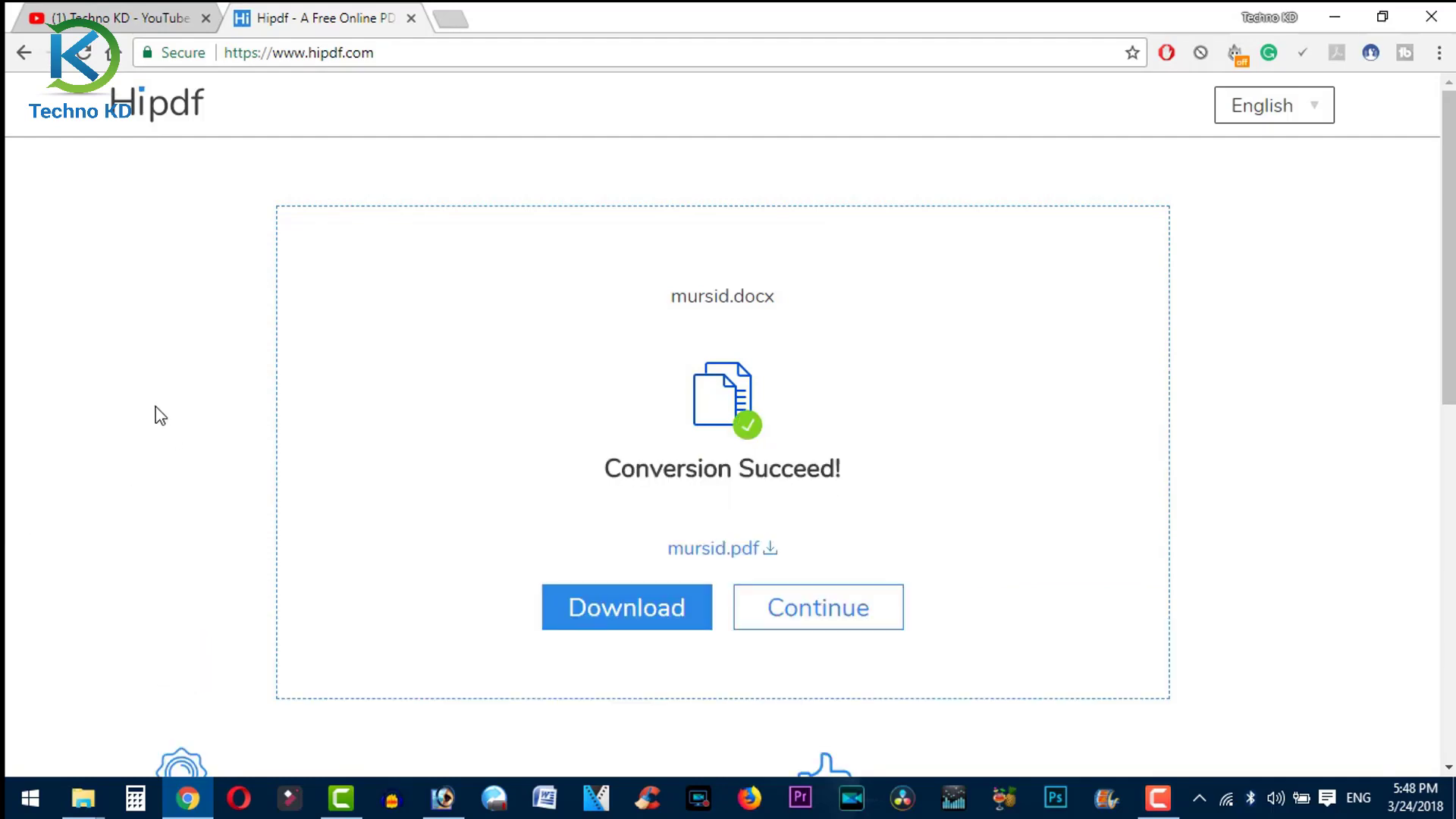
{"action": "left_click", "coordinate": [577, 611]}
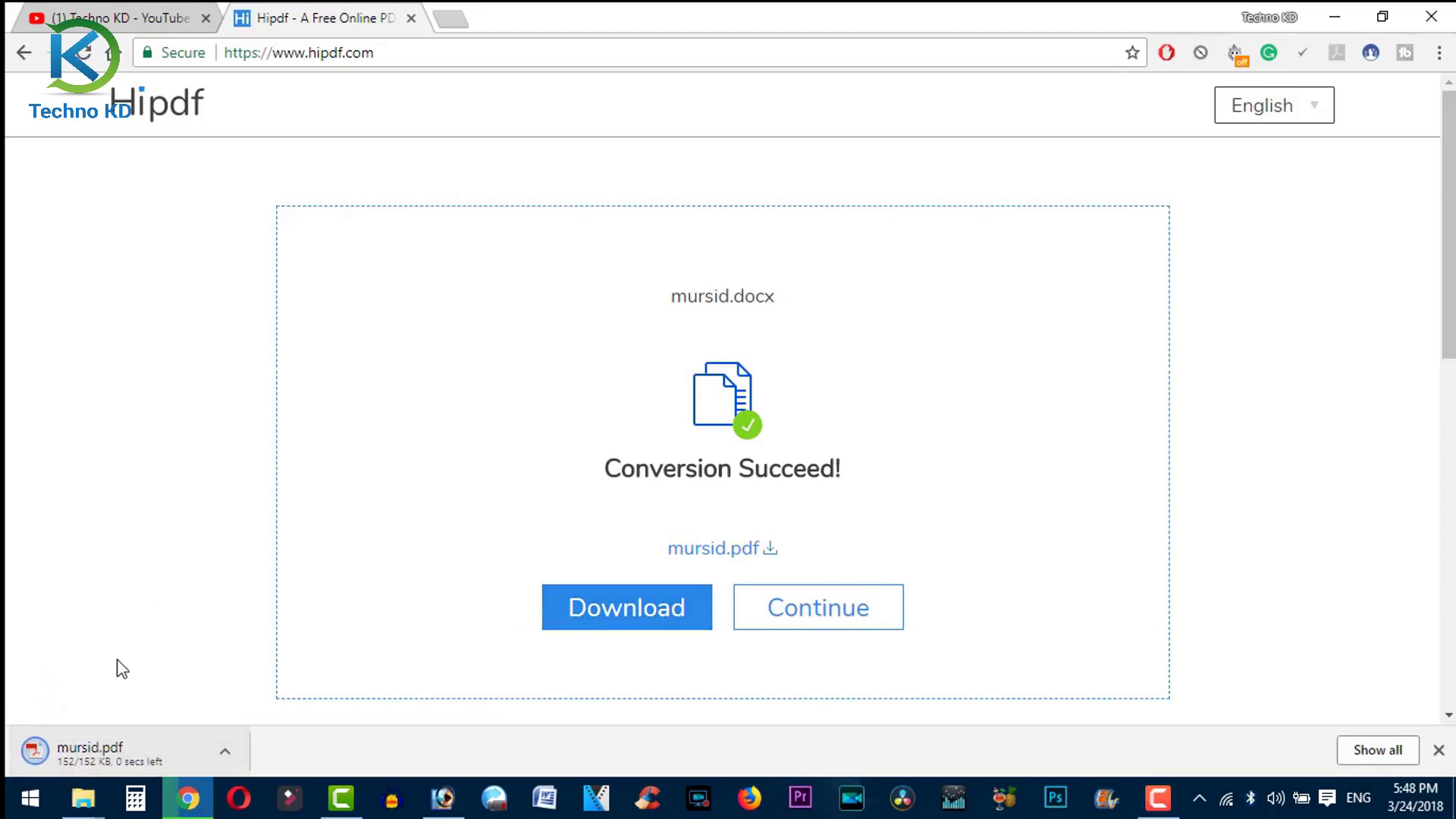
Step: Open mursid.pdf from the download bar, scroll through the letter, and close its tab
{"action": "left_click", "coordinate": [75, 754]}
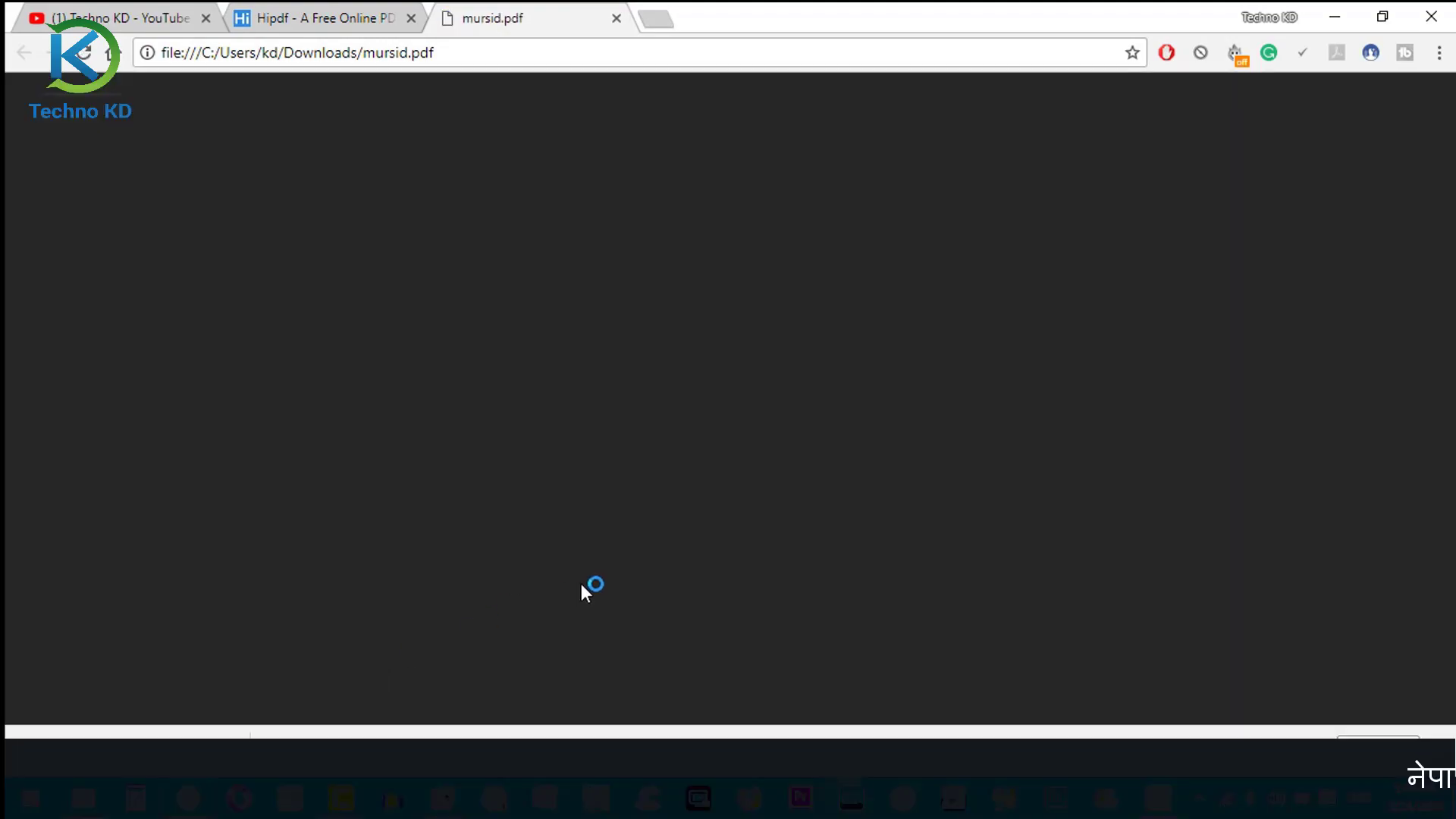
{"action": "scroll", "coordinate": [957, 595], "scroll_direction": "down", "scroll_amount": 1}
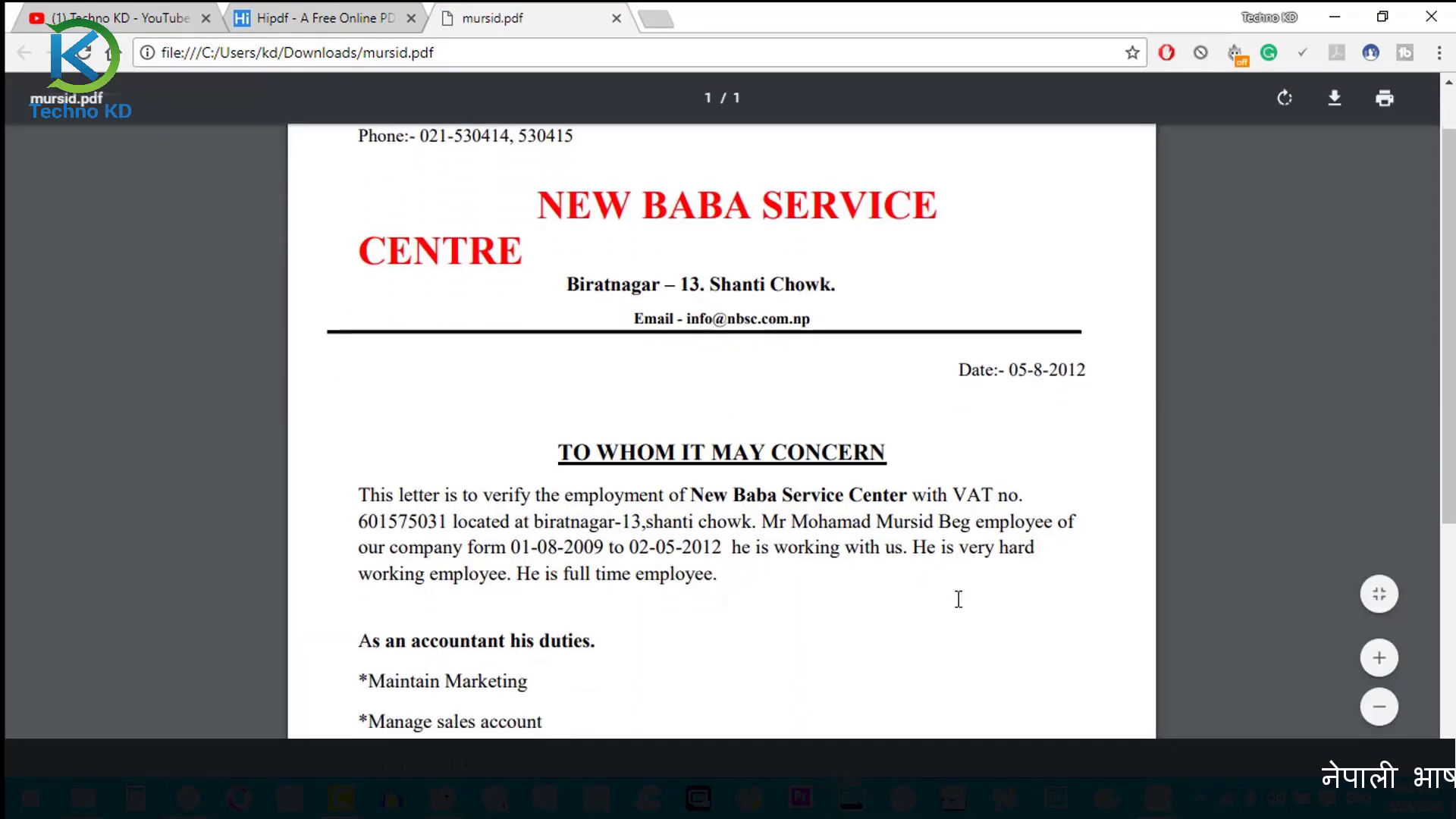
{"action": "scroll", "coordinate": [961, 599], "scroll_direction": "down", "scroll_amount": 4}
{"action": "scroll", "coordinate": [957, 599], "scroll_direction": "down", "scroll_amount": 3}
{"action": "scroll", "coordinate": [957, 604], "scroll_direction": "up", "scroll_amount": 5}
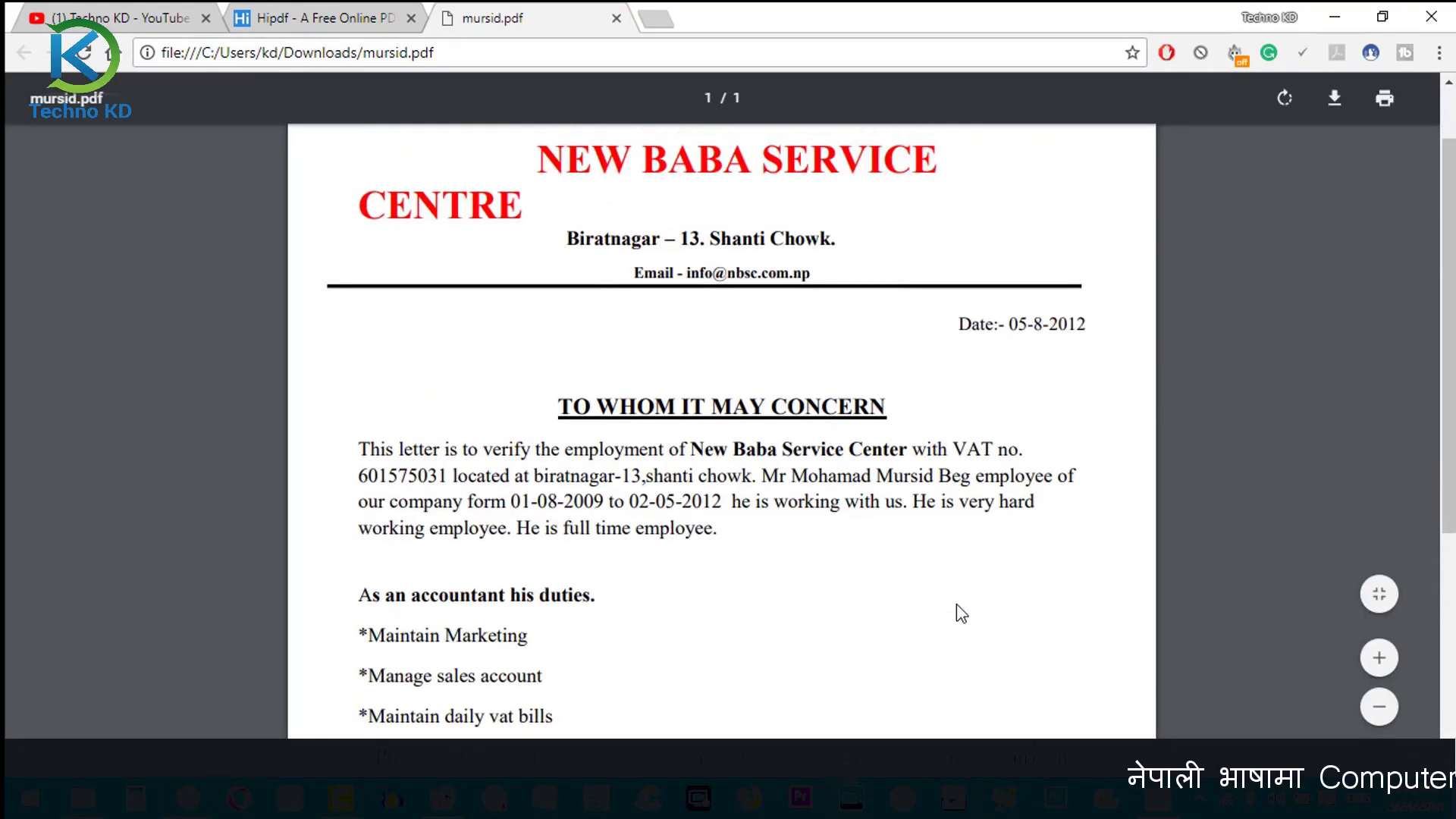
{"action": "scroll", "coordinate": [960, 607], "scroll_direction": "up", "scroll_amount": 2}
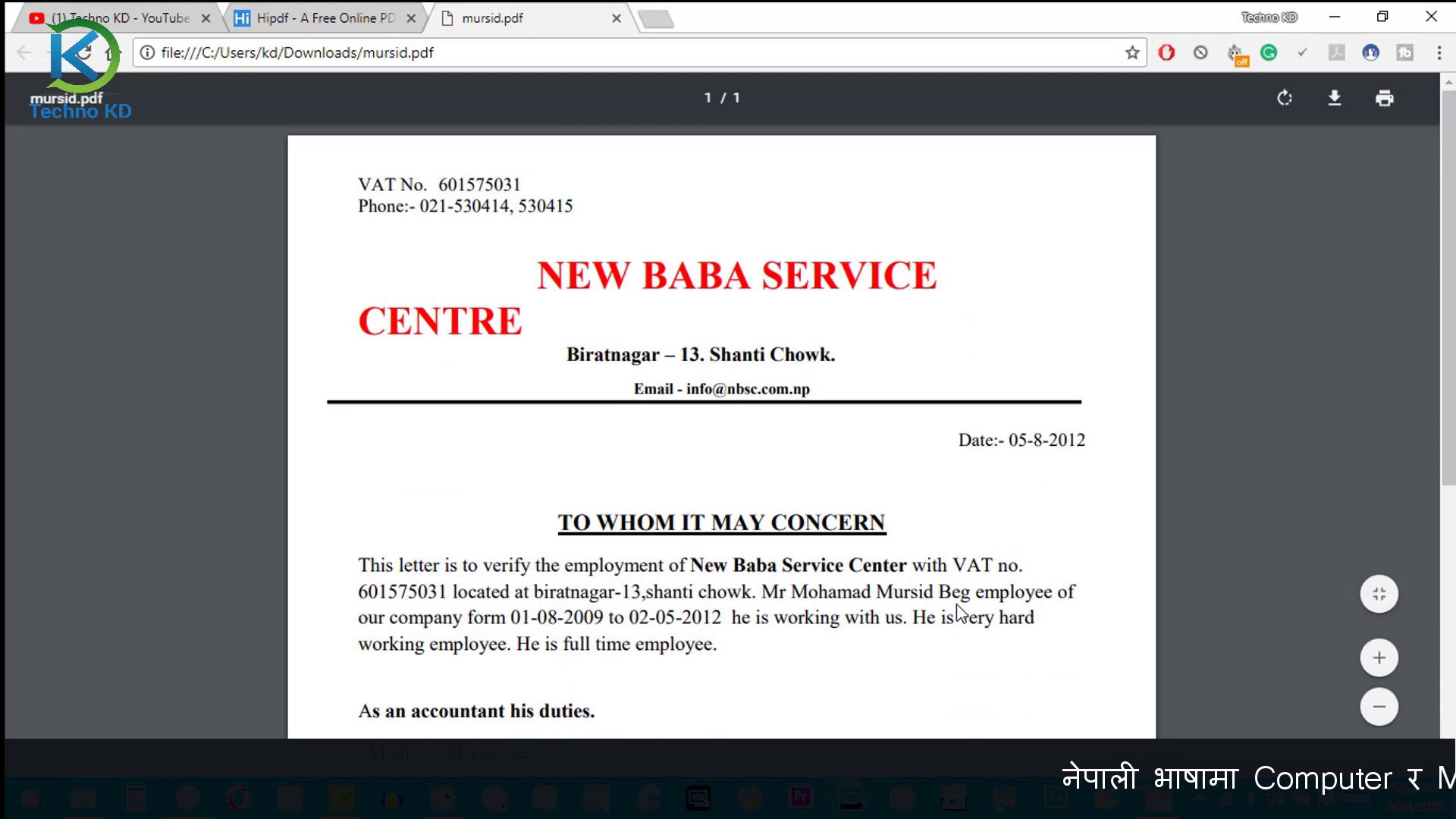
{"action": "left_click", "coordinate": [617, 19]}
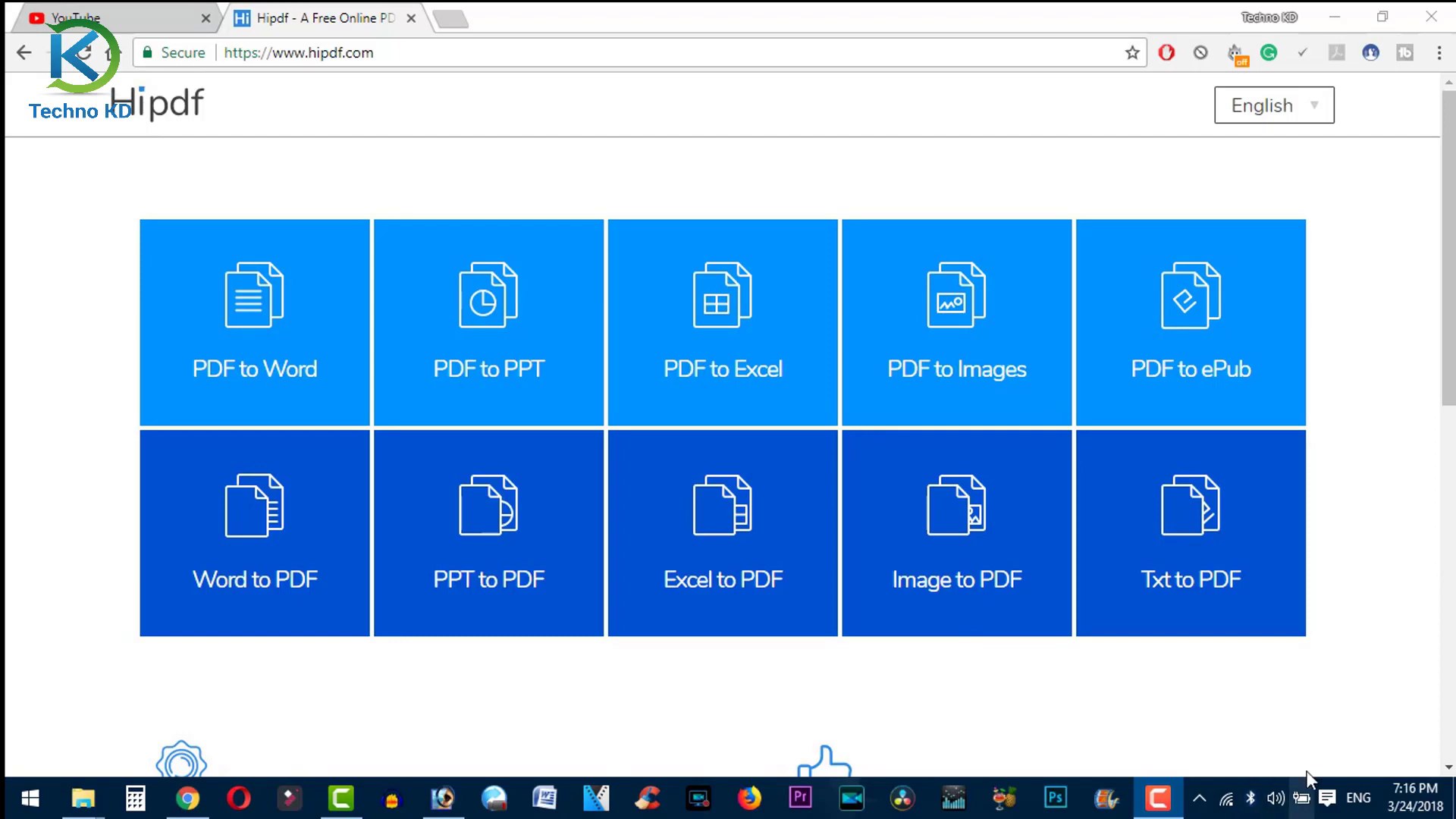
Step: Search Google for 'png to jpg' in a new tab
{"action": "left_click", "coordinate": [450, 18]}
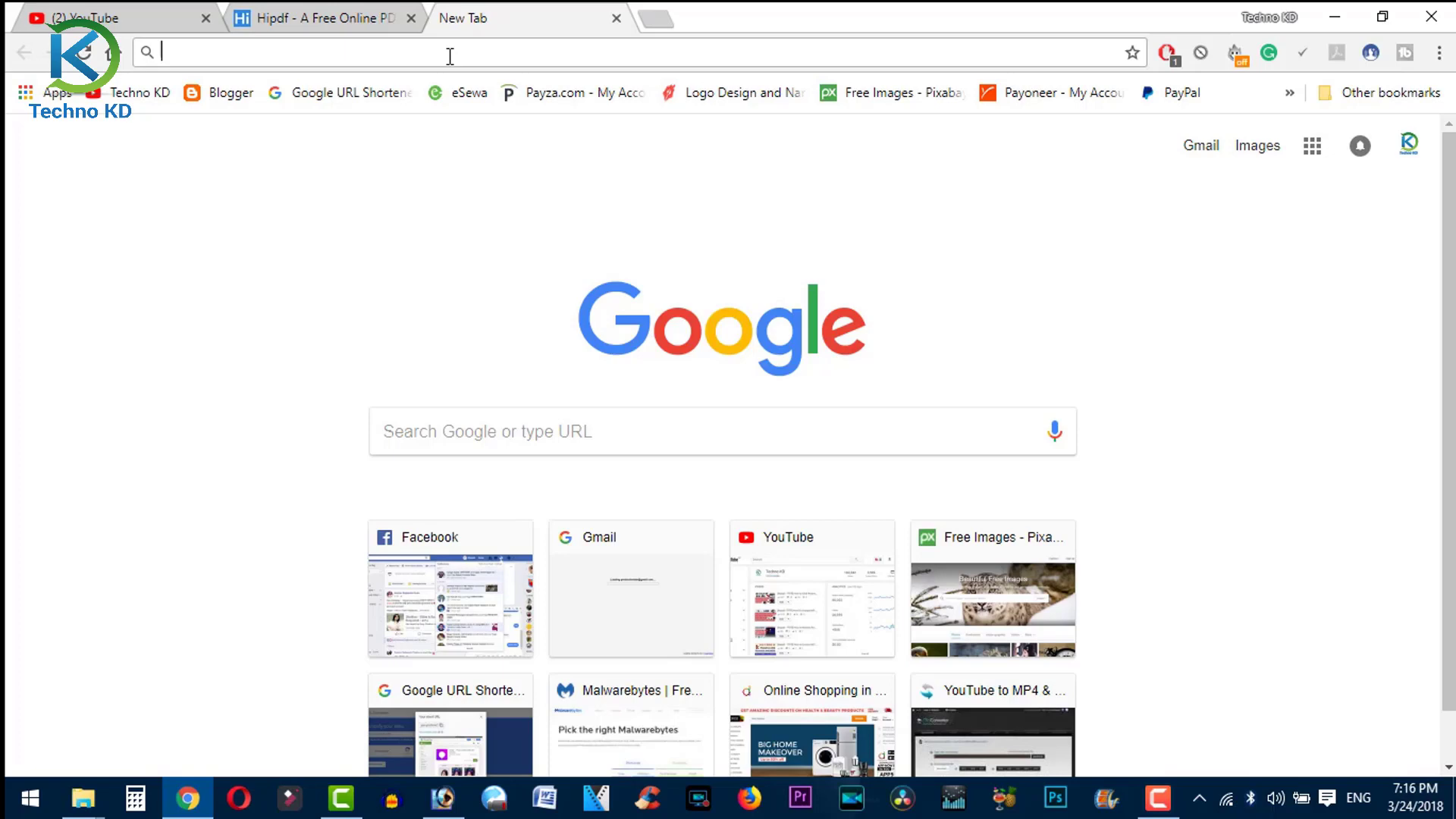
{"action": "type", "text": "png"}
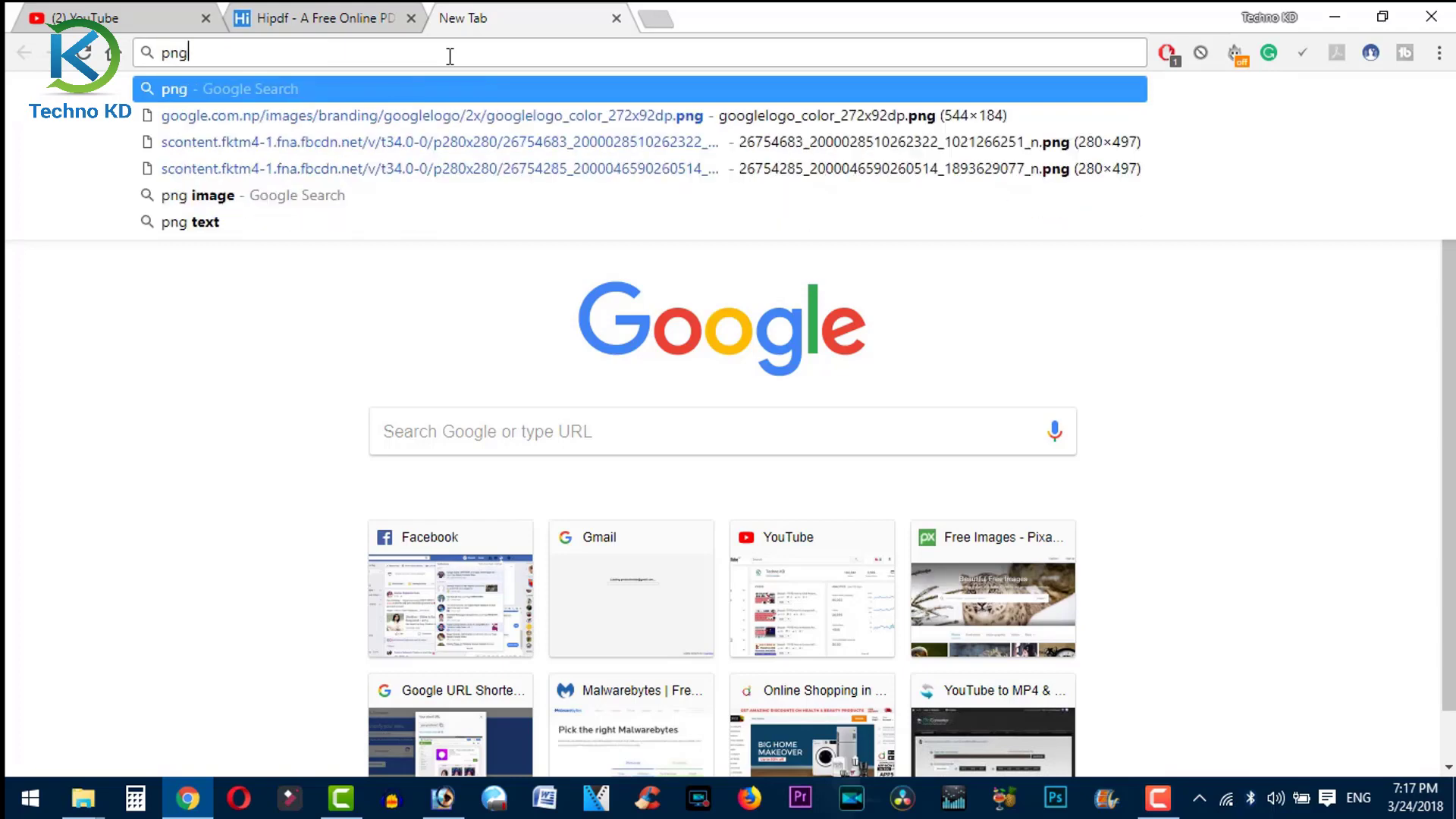
{"action": "type", "text": " to "}
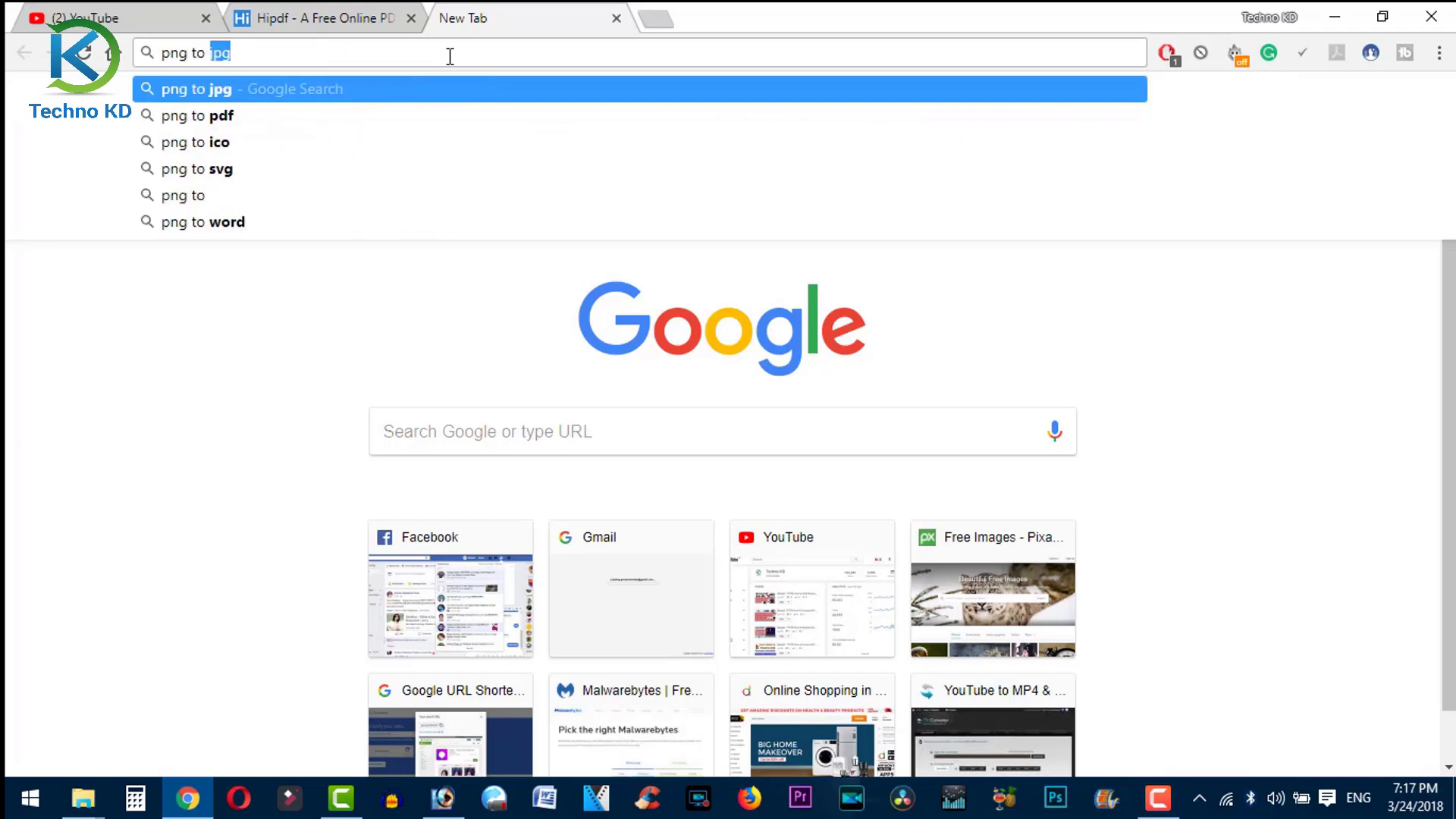
{"action": "type", "text": "jpg"}
{"action": "key", "text": "Return"}
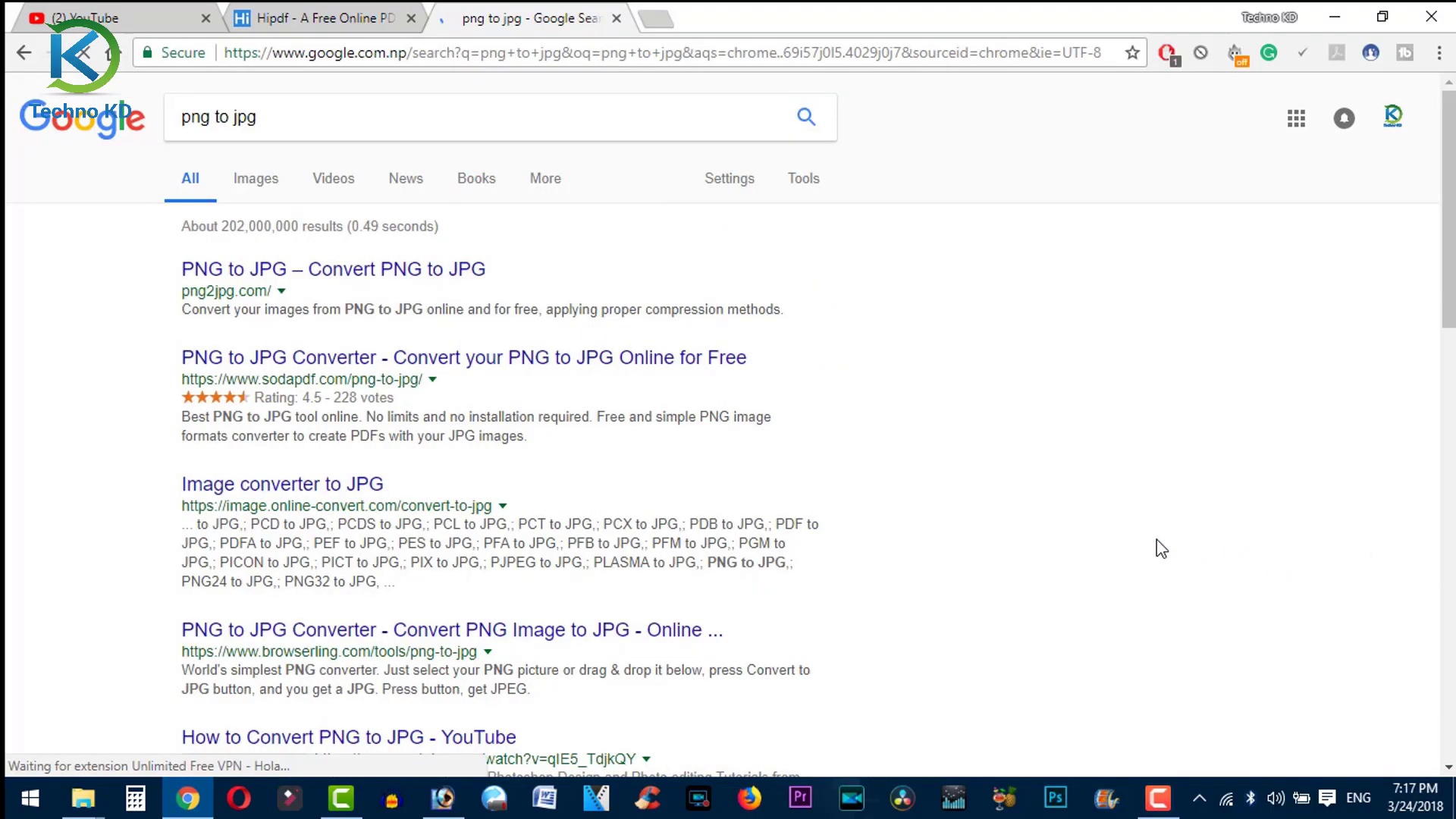
{"action": "scroll", "coordinate": [1157, 541], "scroll_direction": "down", "scroll_amount": 5}
{"action": "scroll", "coordinate": [1157, 540], "scroll_direction": "down", "scroll_amount": 3}
{"action": "scroll", "coordinate": [1157, 541], "scroll_direction": "up", "scroll_amount": 5}
{"action": "scroll", "coordinate": [1157, 541], "scroll_direction": "up", "scroll_amount": 3}
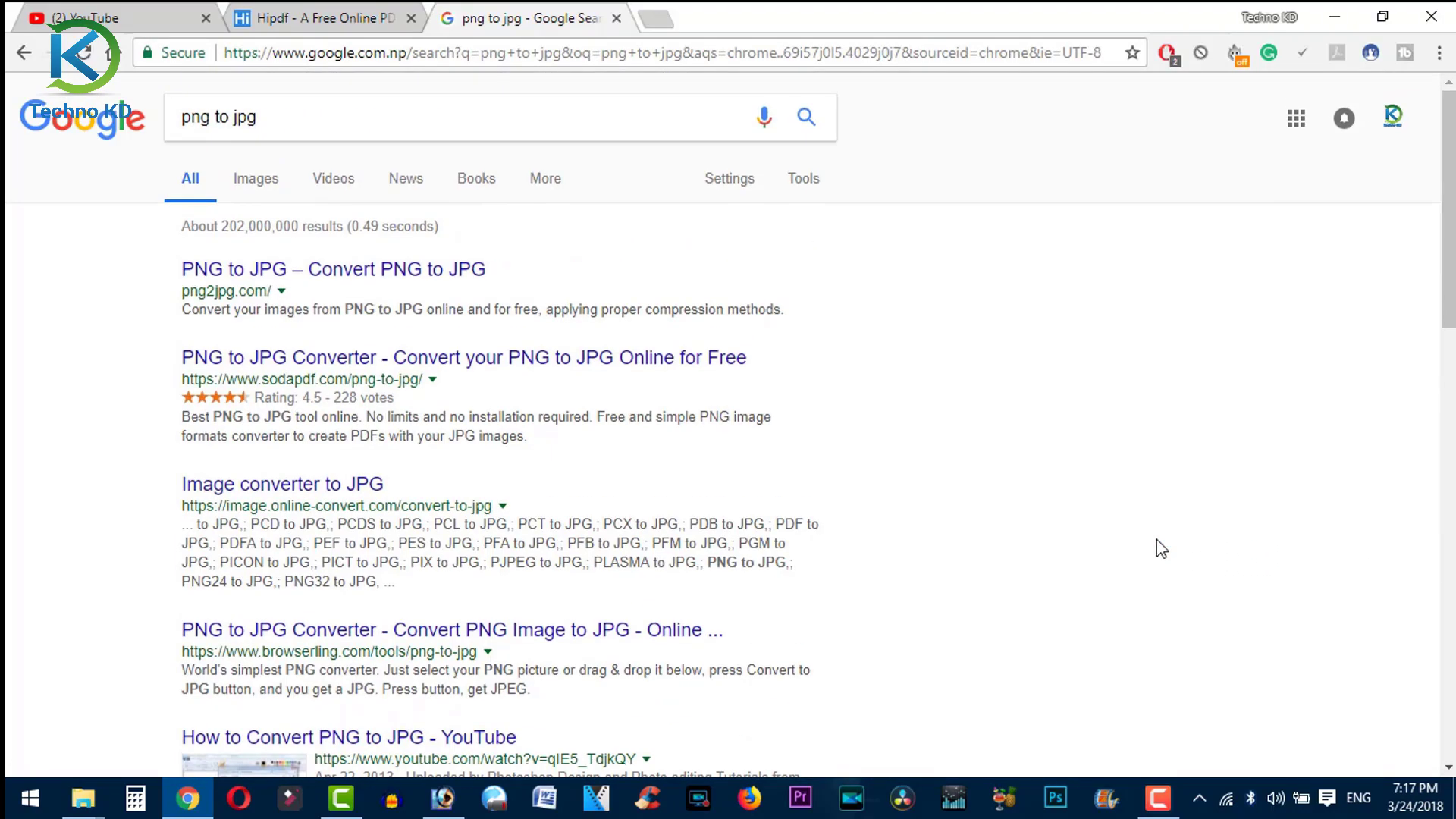
Step: Open the png2jpg.com result in a new tab, then return to the Hipdf tab
{"action": "right_click", "coordinate": [226, 271]}
{"action": "left_click", "coordinate": [281, 277]}
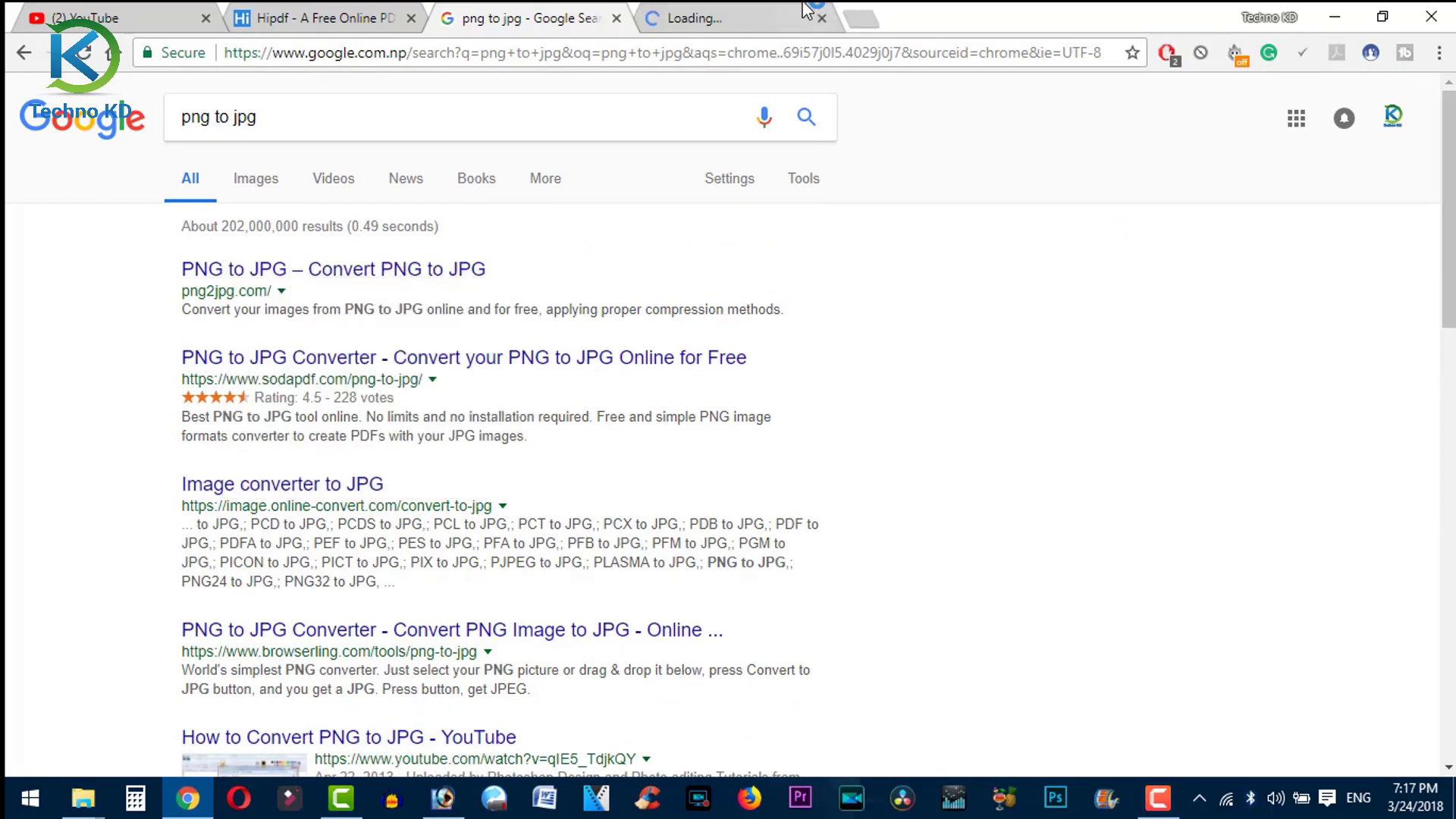
{"action": "key", "text": "ctrl+shift+Tab"}
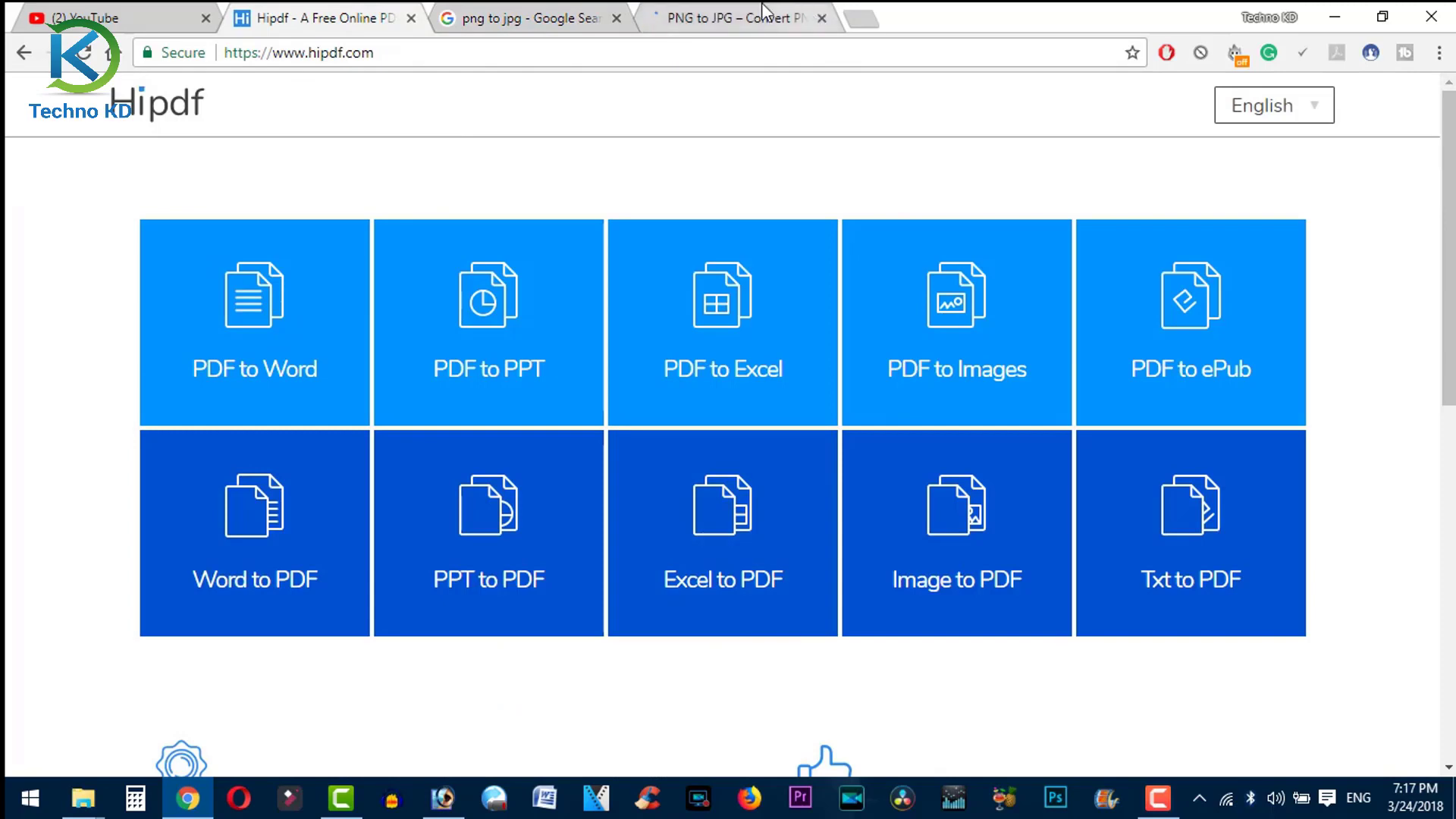
{"action": "left_click", "coordinate": [765, 11]}
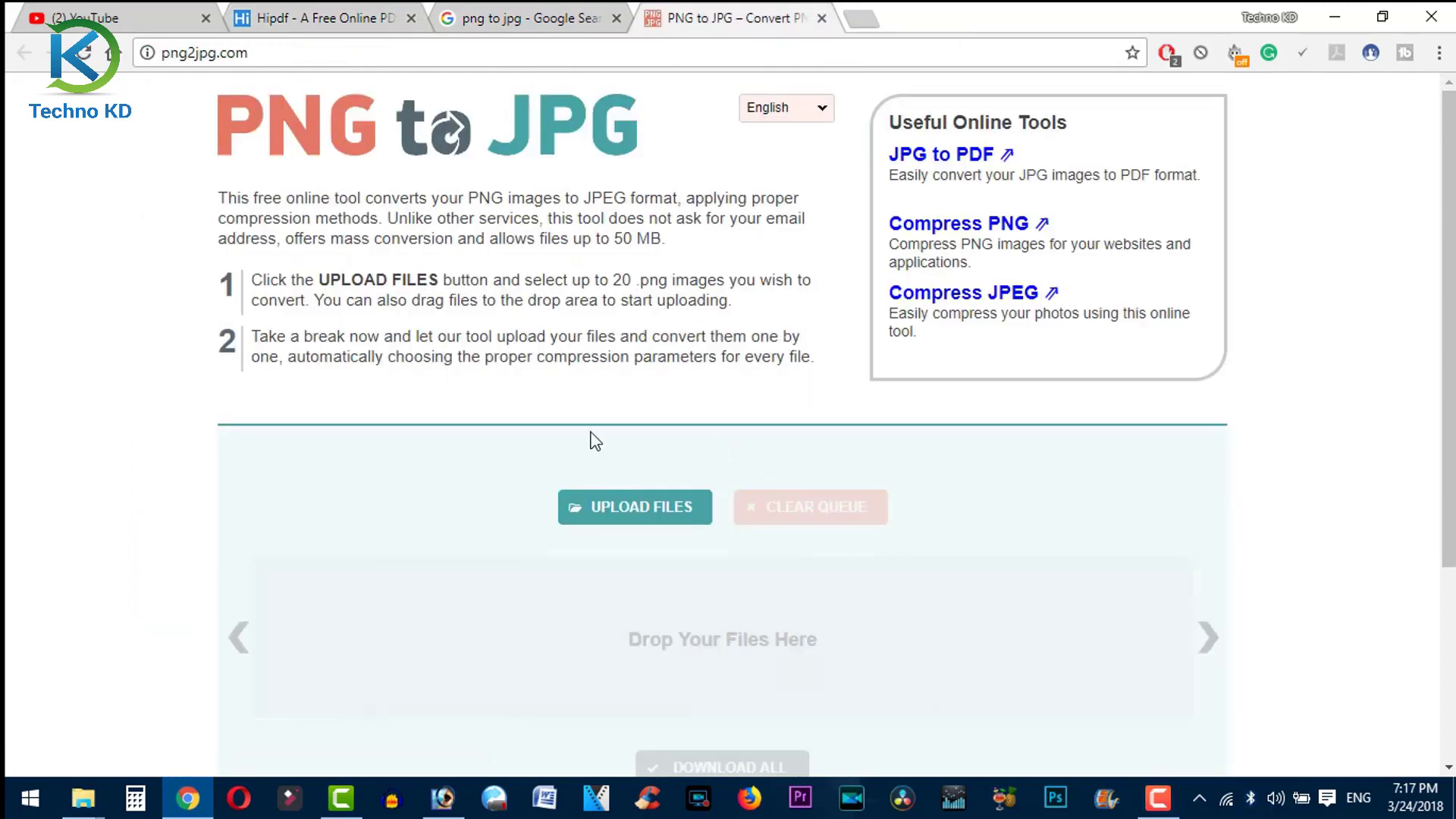
{"action": "left_click", "coordinate": [635, 517]}
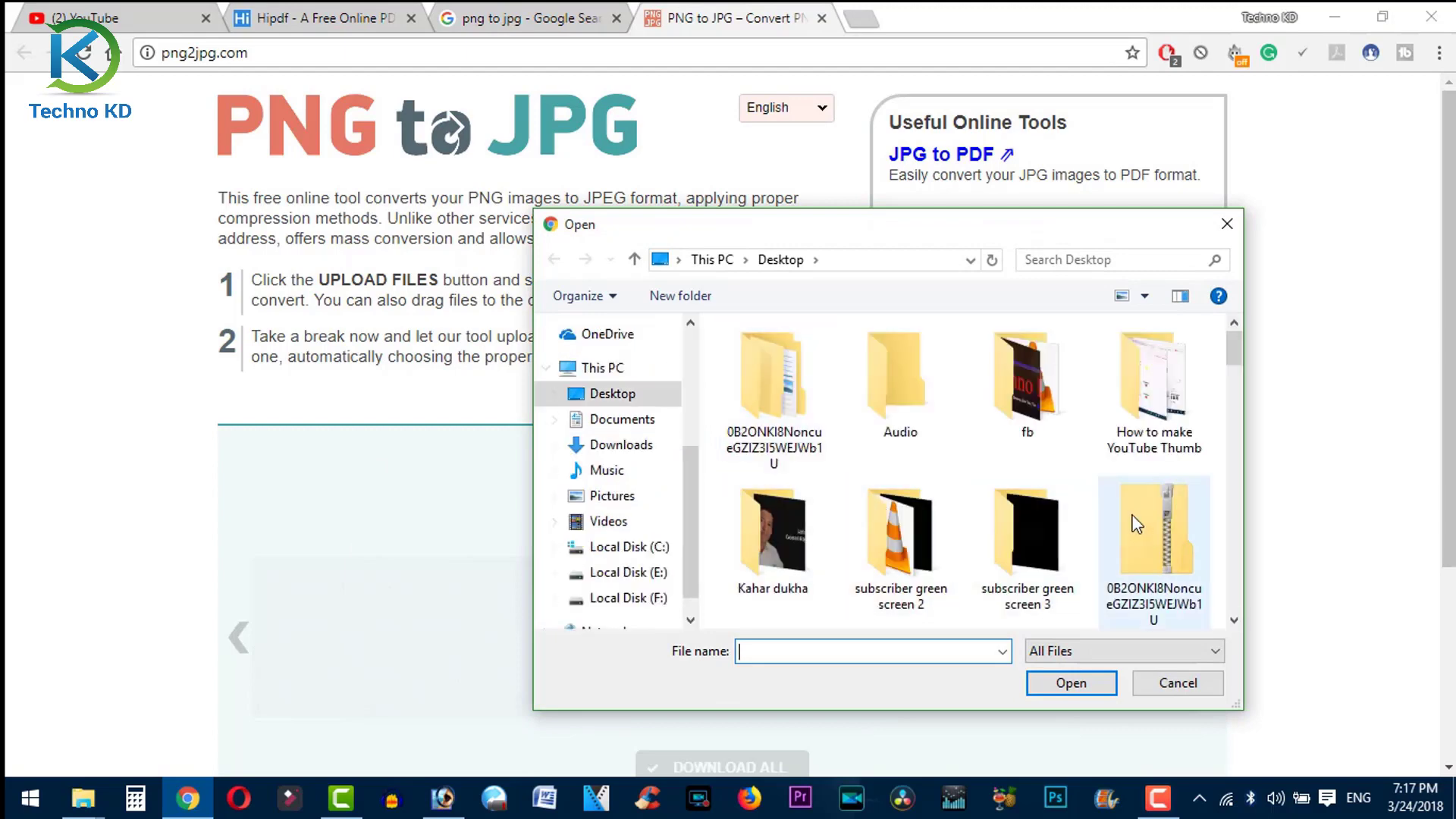
{"action": "left_click", "coordinate": [1165, 685]}
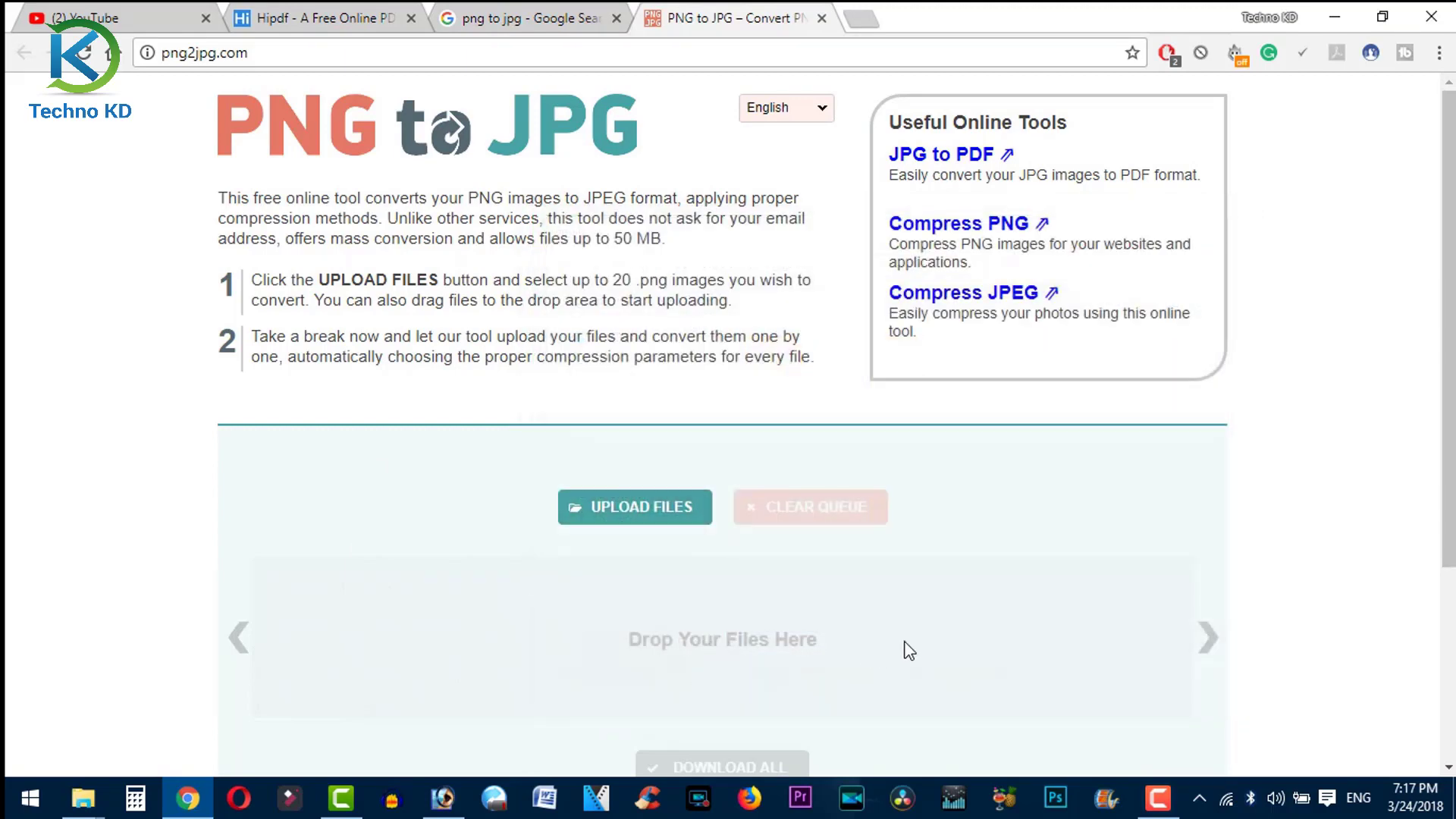
{"action": "scroll", "coordinate": [909, 651], "scroll_direction": "down", "scroll_amount": 2}
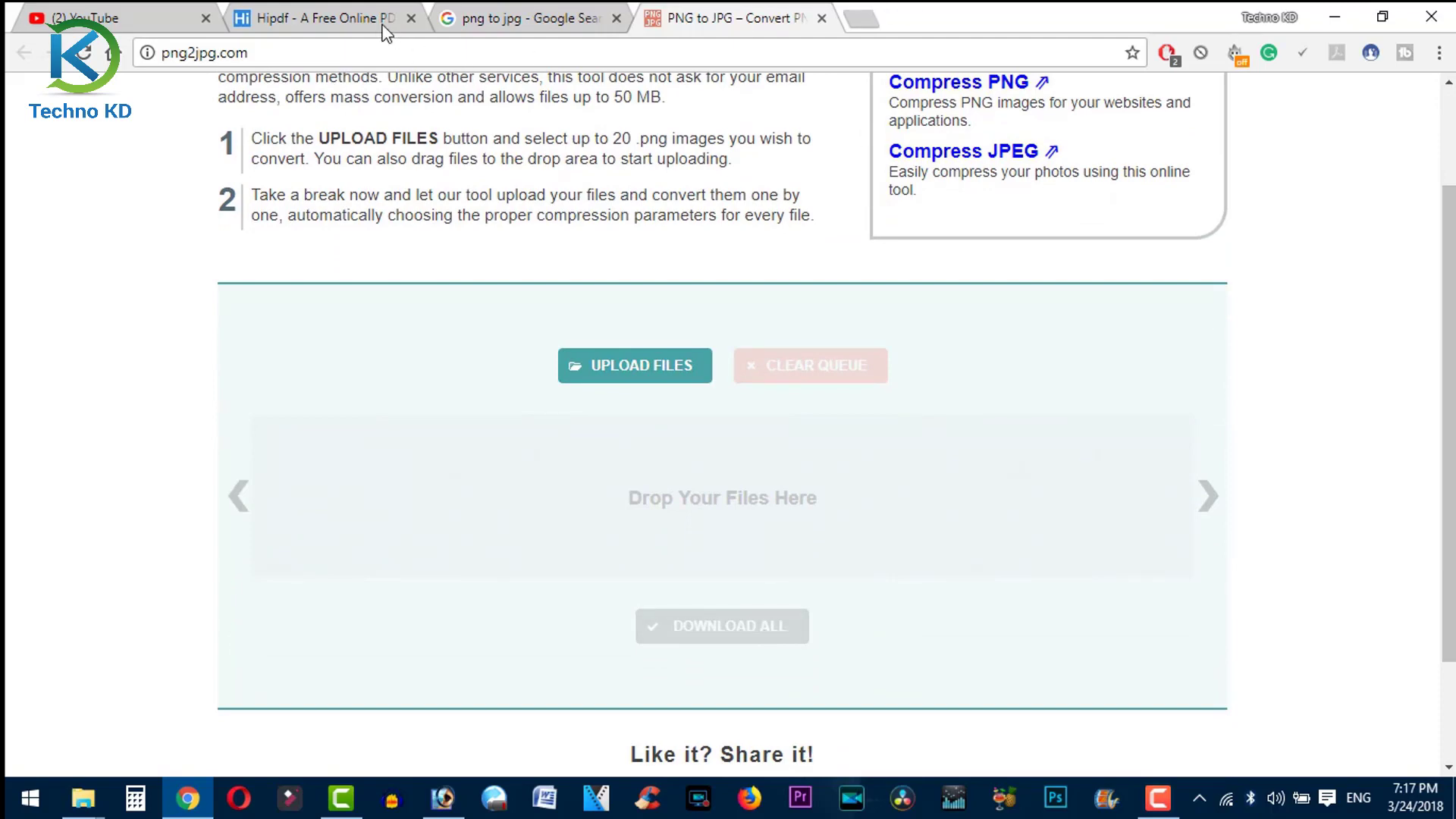
{"action": "left_click", "coordinate": [343, 14]}
{"action": "mouse_move", "coordinate": [488, 322]}
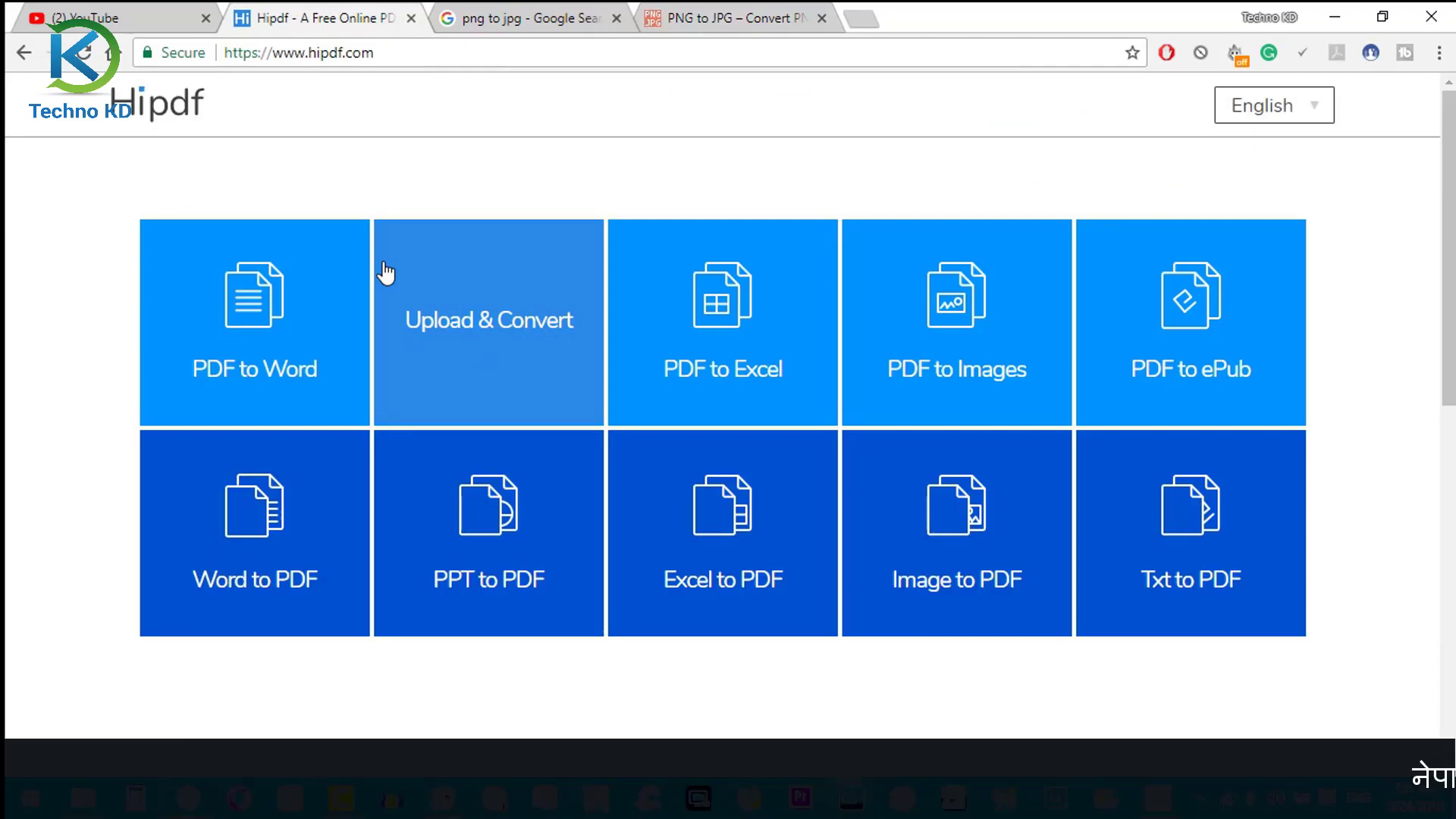
Step: Switch to the 'png to jpg' Google Search results tab
{"action": "left_click", "coordinate": [507, 11]}
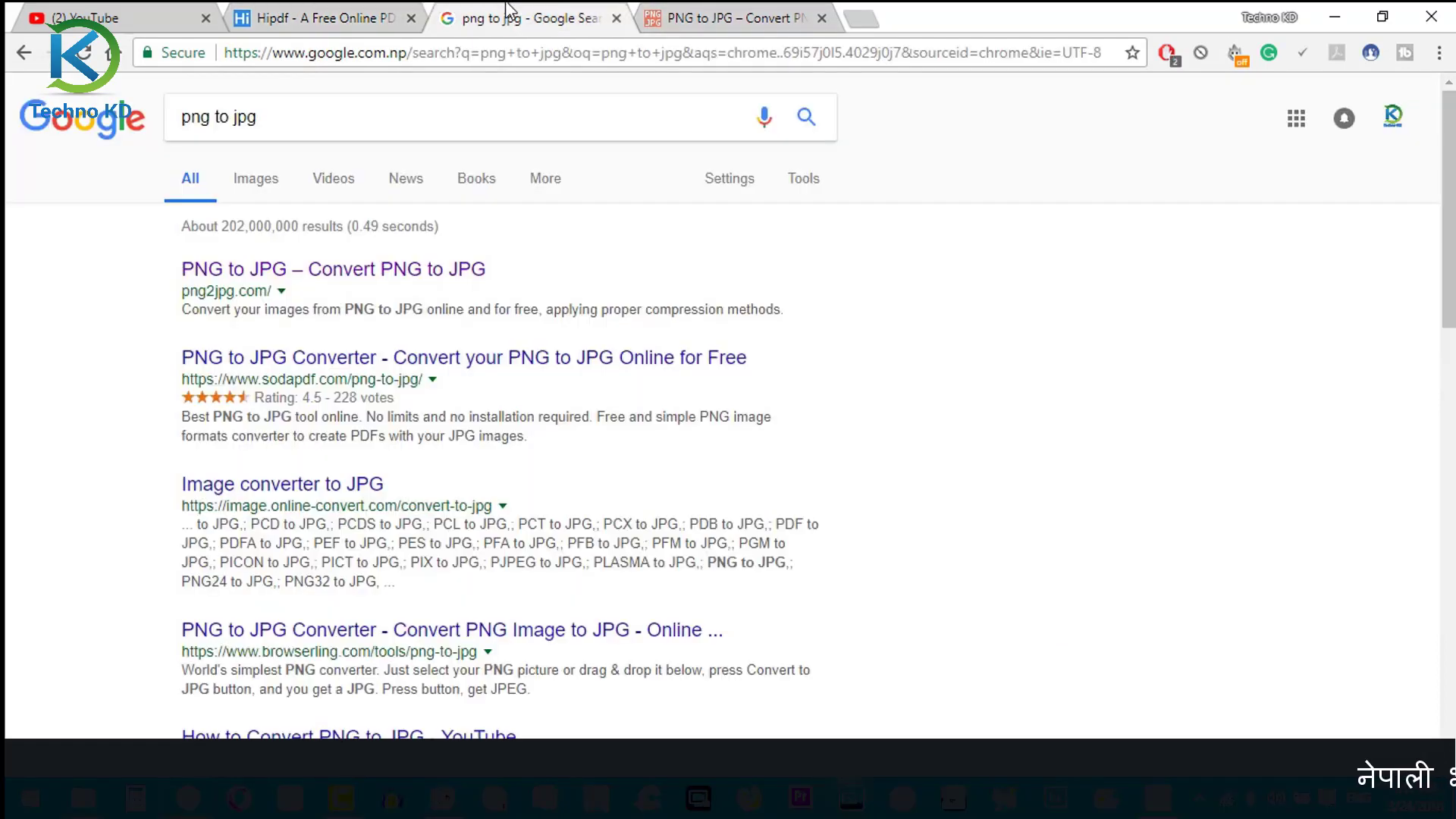